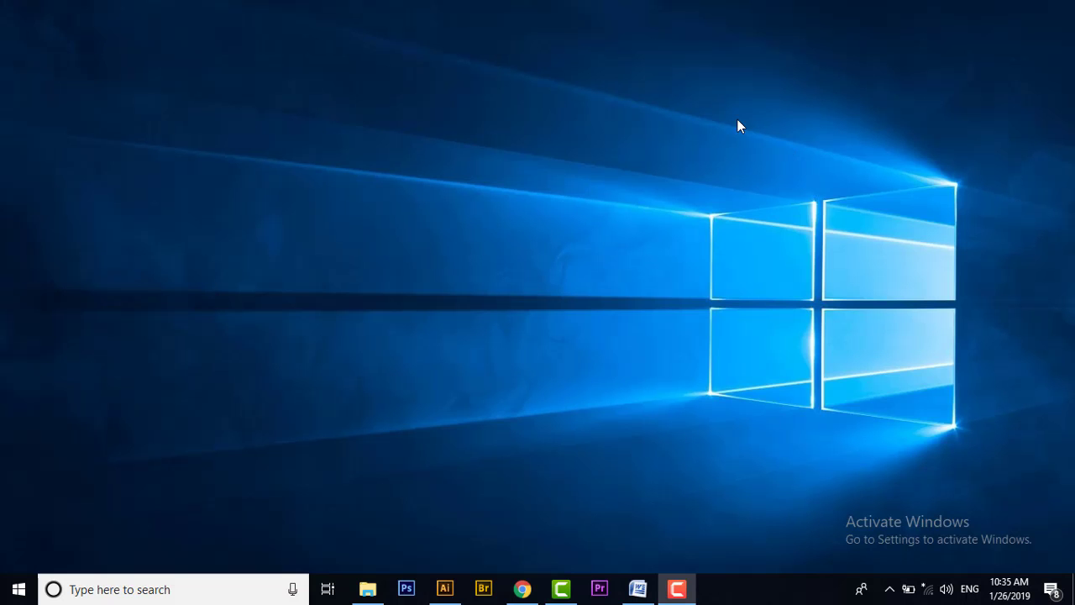
- Refresh the desktop and launch Word with a blank document
right_click(437, 247)
left_click(491, 296)
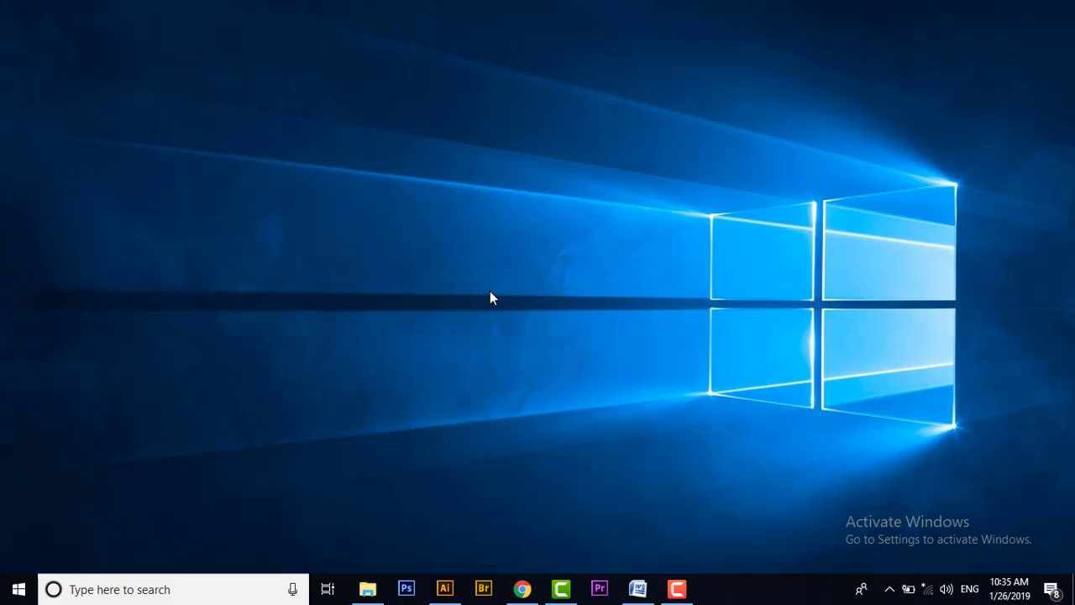
left_click(637, 588)
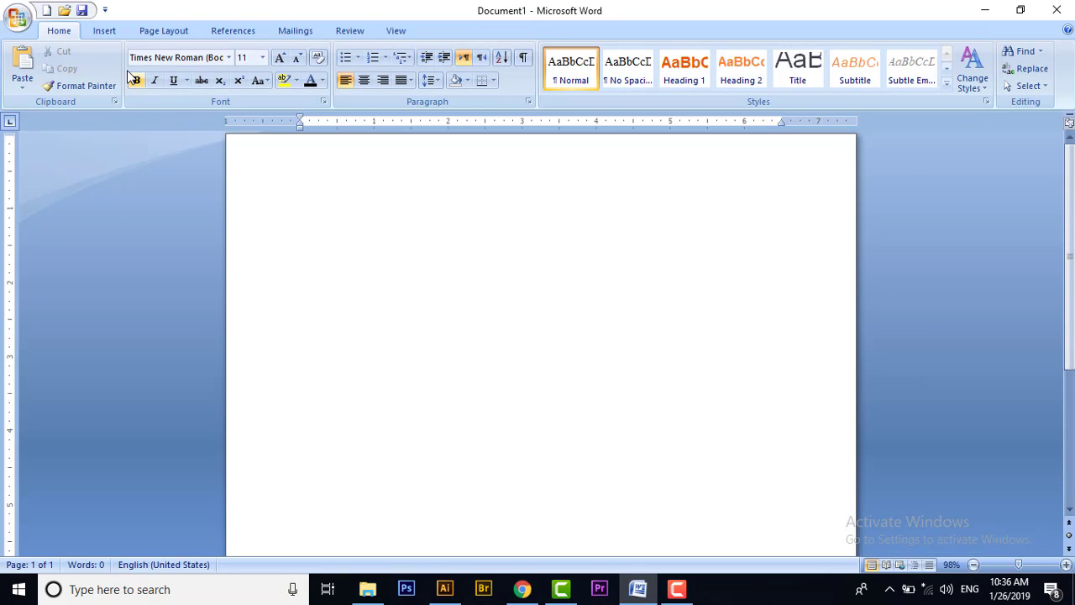
- On the References tab, generate sample paragraphs with =rand(20), filling about three pages
left_click(234, 31)
type("=ra")
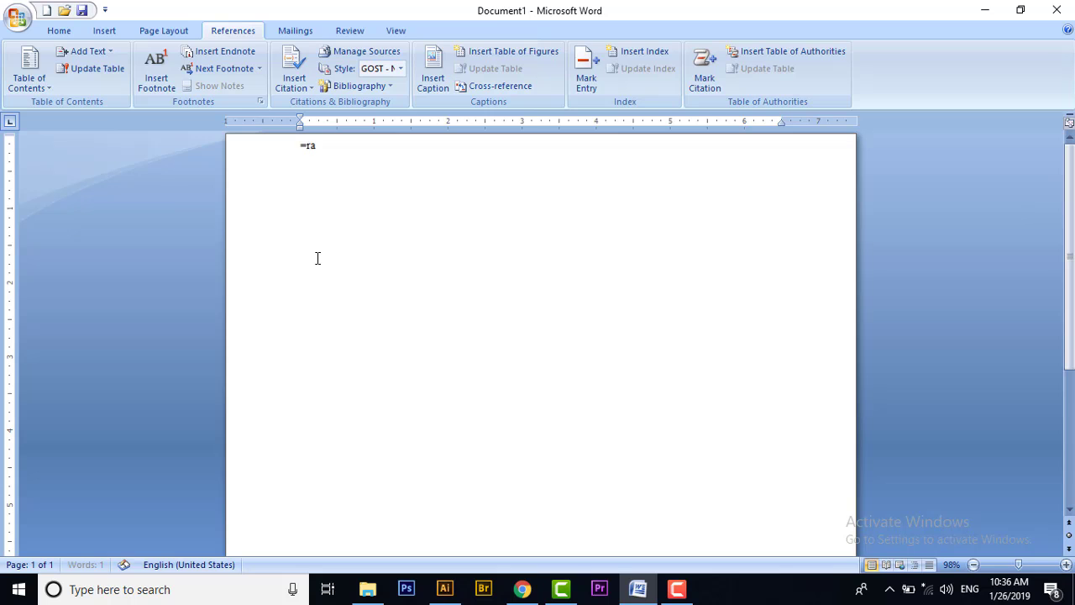
type("nd(20")
key("Return")
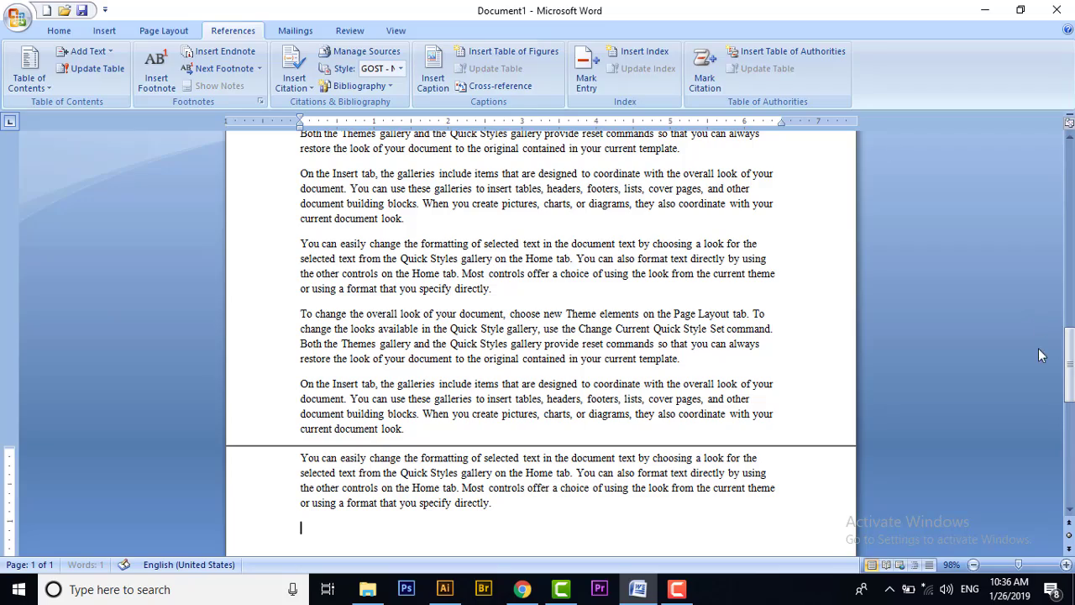
mouse_move(1069, 365)
left_mouse_down()
mouse_move(1069, 185)
mouse_move(1069, 310)
mouse_move(1069, 298)
left_mouse_up()
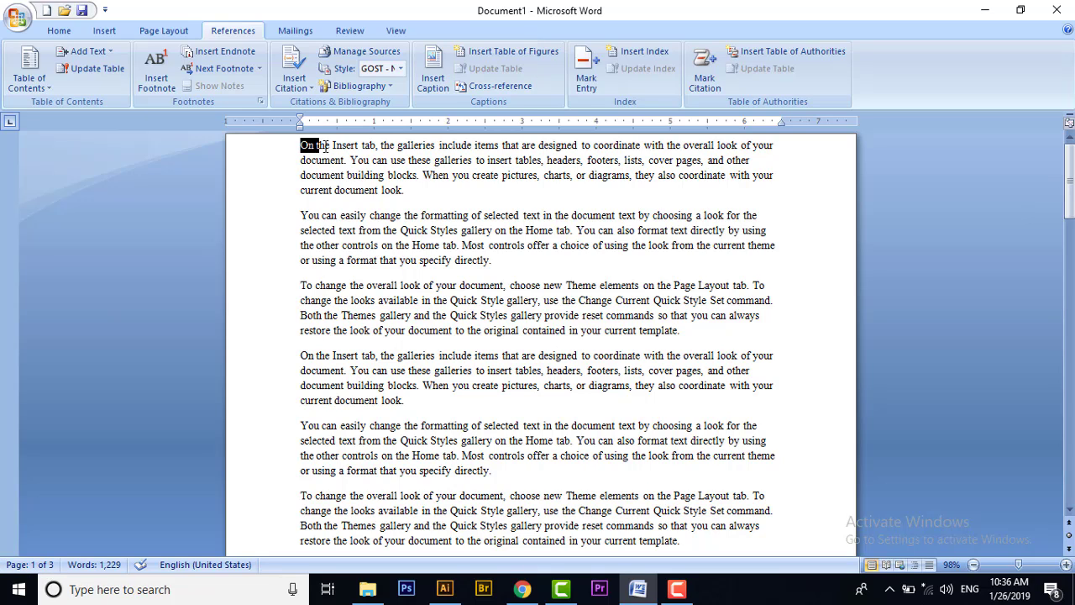
- On page 1, make 'On the Insert tab', 'You can easily change' and 'To change the overall' Heading 1
left_click_drag(326, 145, 376, 146)
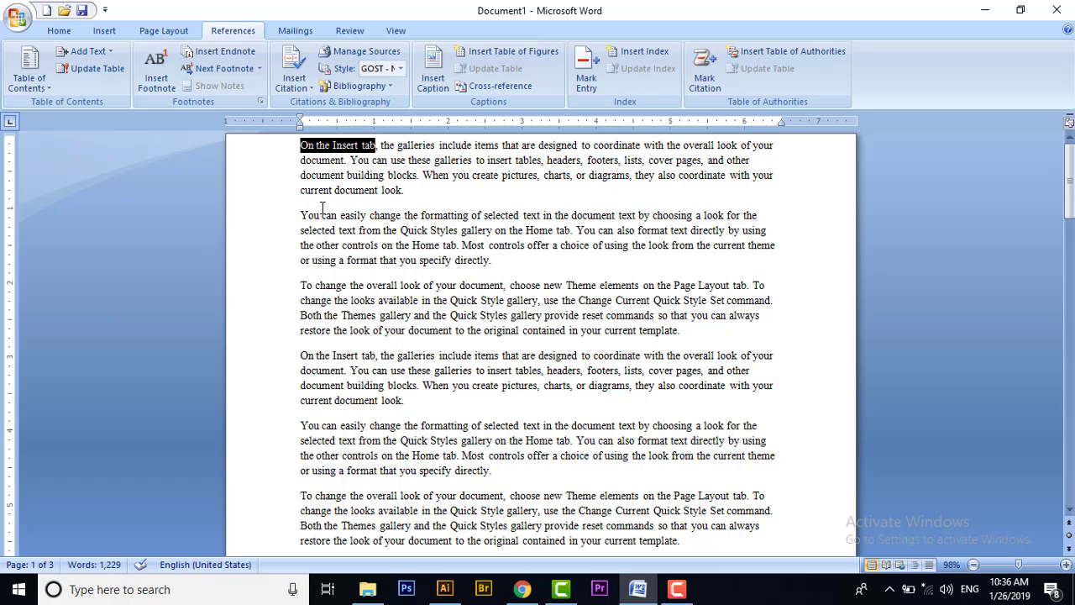
left_click(62, 34)
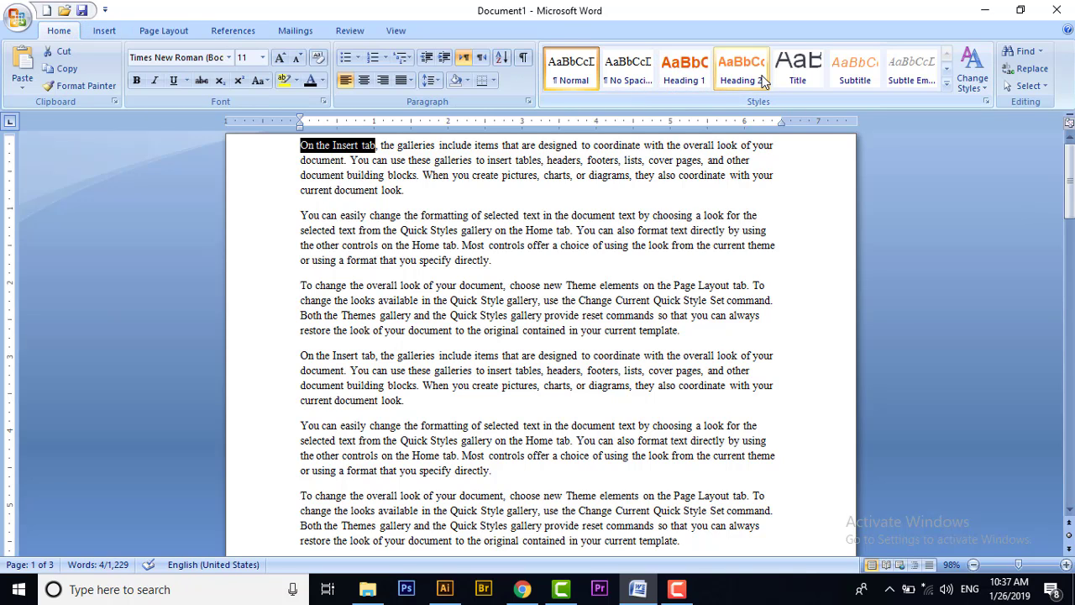
left_click(682, 77)
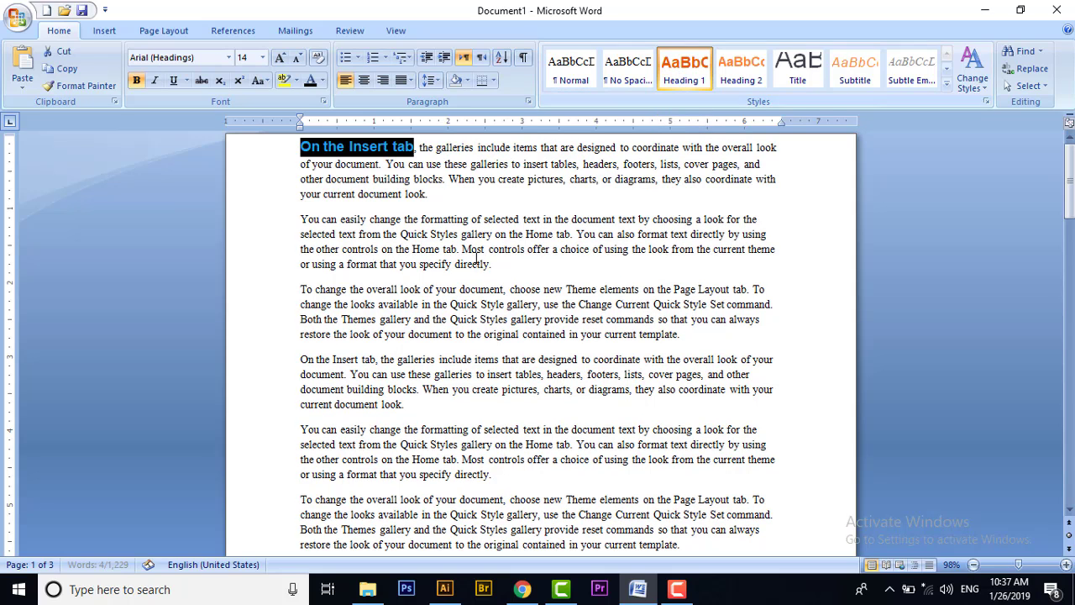
left_click_drag(299, 219, 403, 219)
left_click(680, 74)
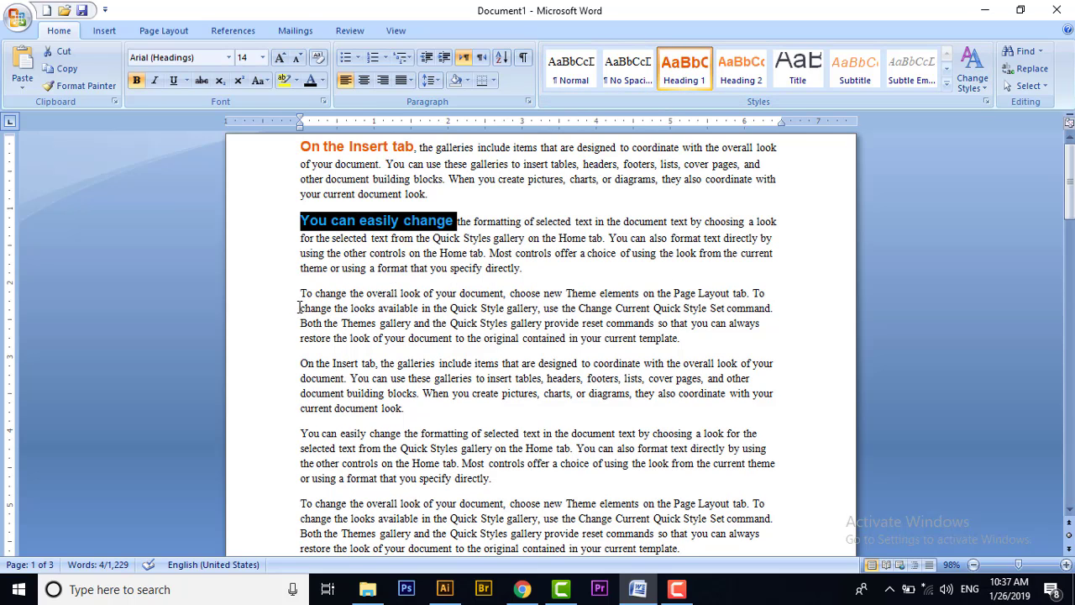
left_click_drag(300, 293, 400, 293)
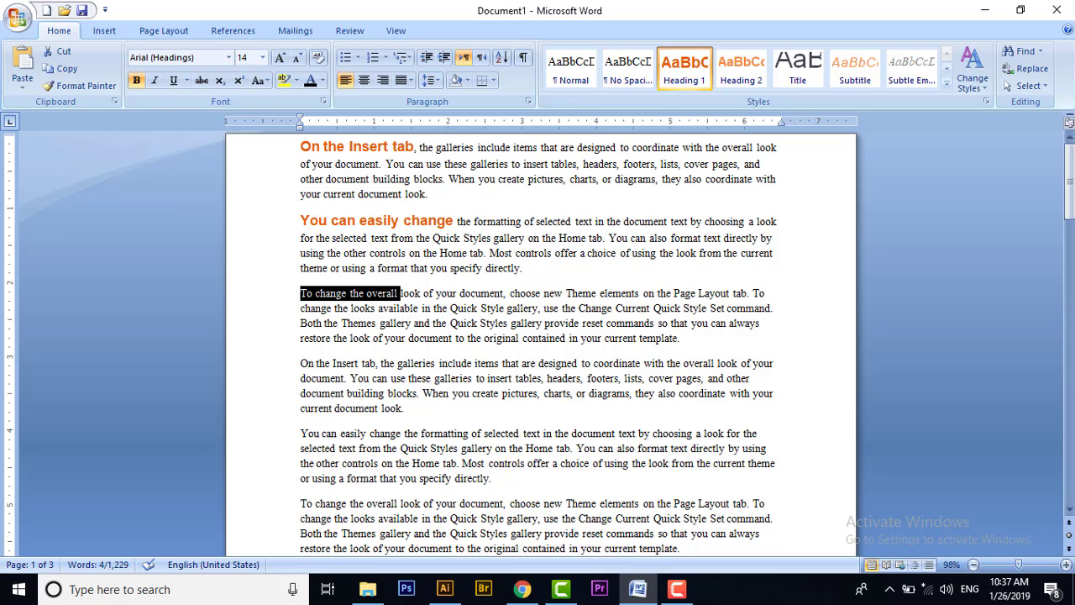
left_click(685, 71)
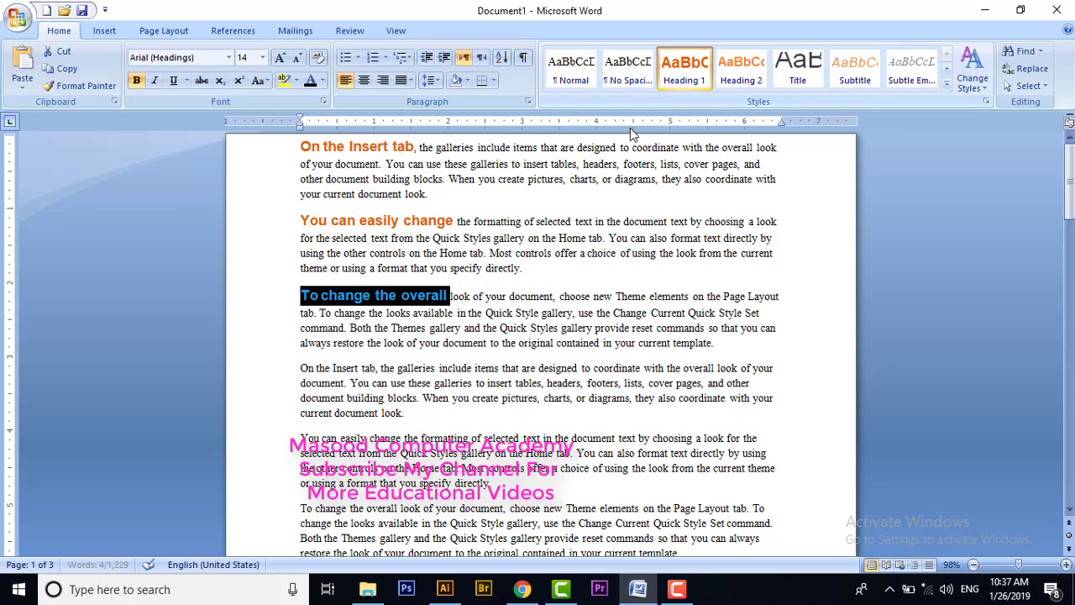
left_click_drag(300, 368, 396, 367)
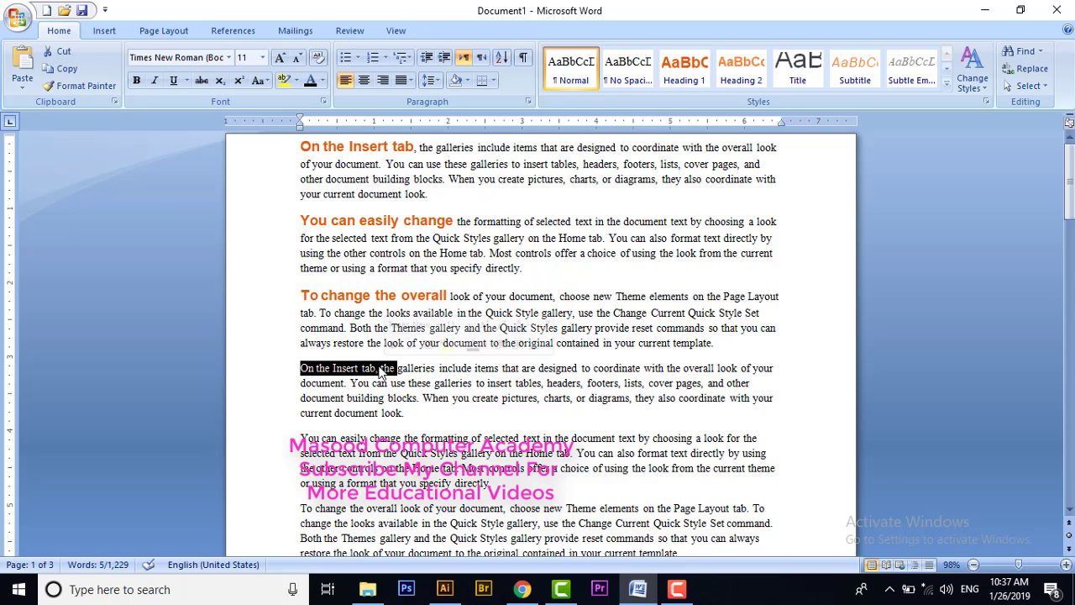
left_click(776, 252)
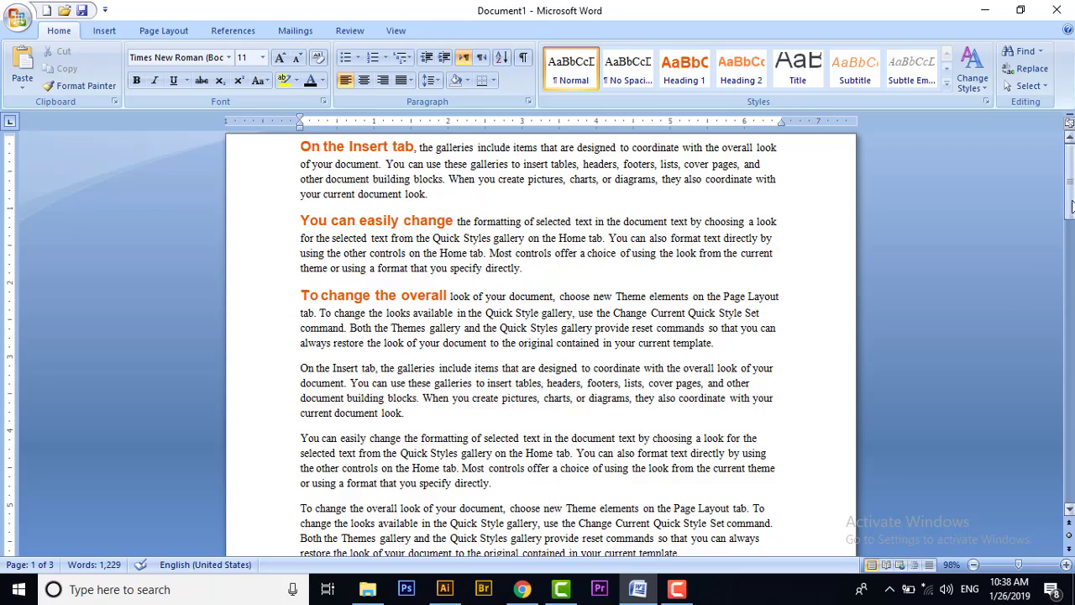
left_click_drag(1070, 195, 1065, 309)
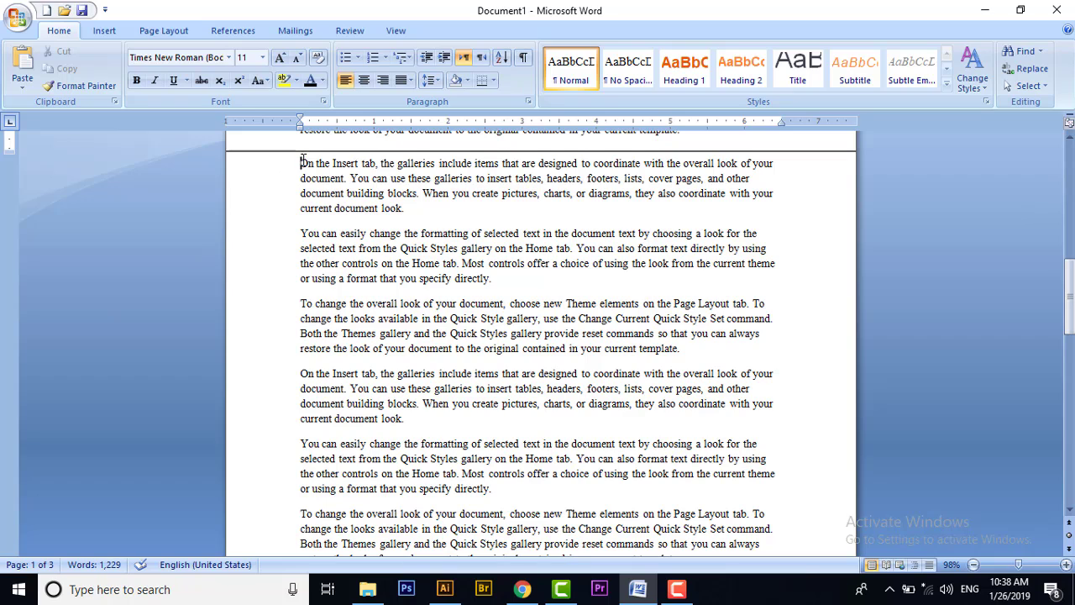
mouse_move(300, 163)
left_mouse_down()
mouse_move(382, 165)
mouse_move(391, 178)
left_mouse_up()
left_click(375, 178)
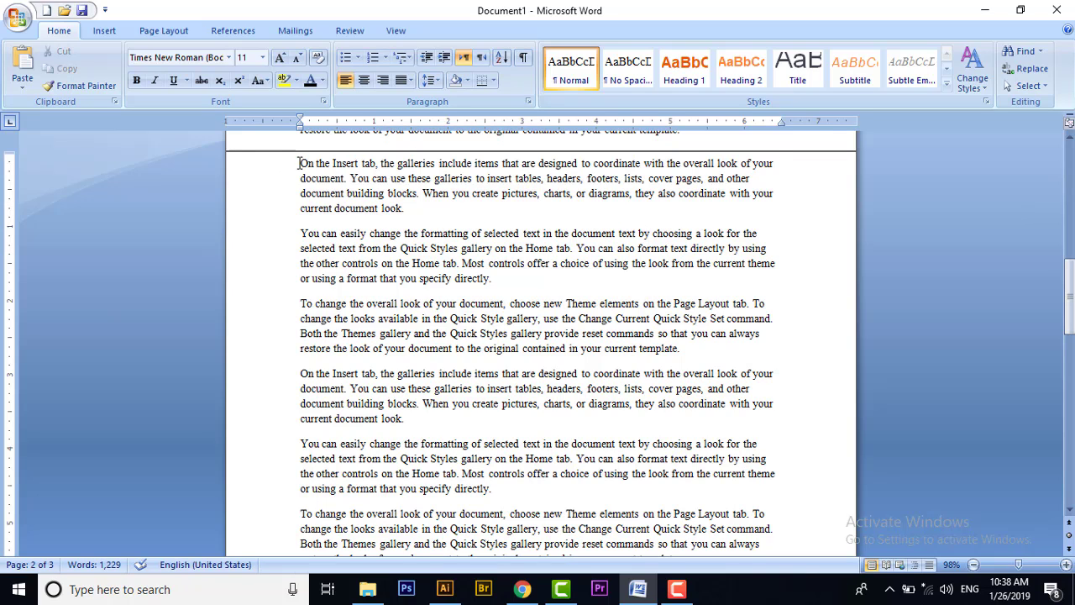
- On page 2, style 'On the Insert tab', 'You can easily change' and 'To change the overall look' as Heading 1
left_click_drag(299, 163, 380, 164)
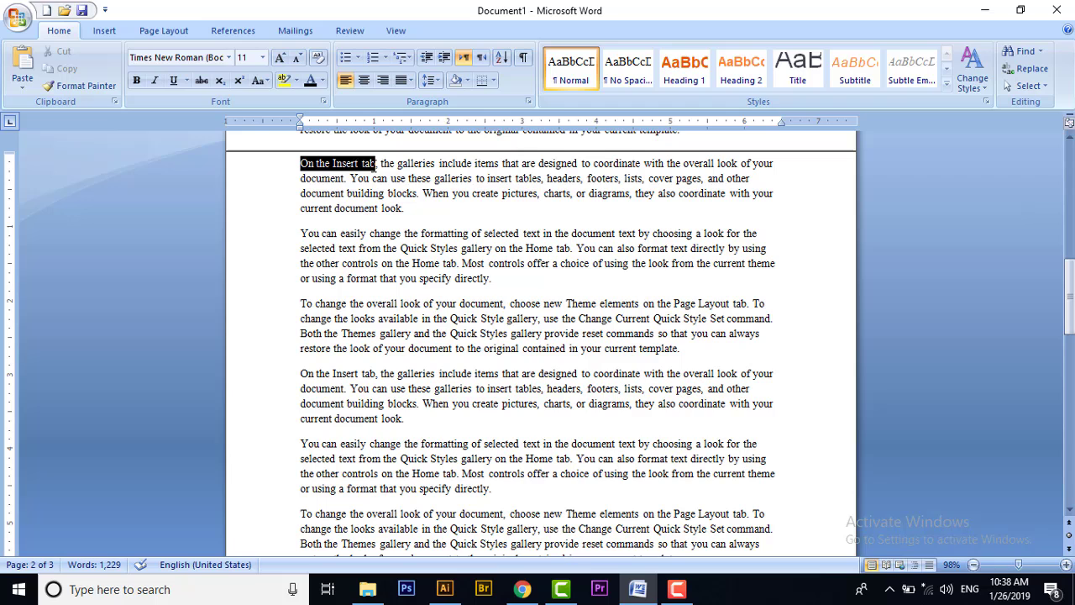
left_click(695, 74)
left_click_drag(300, 237, 405, 238)
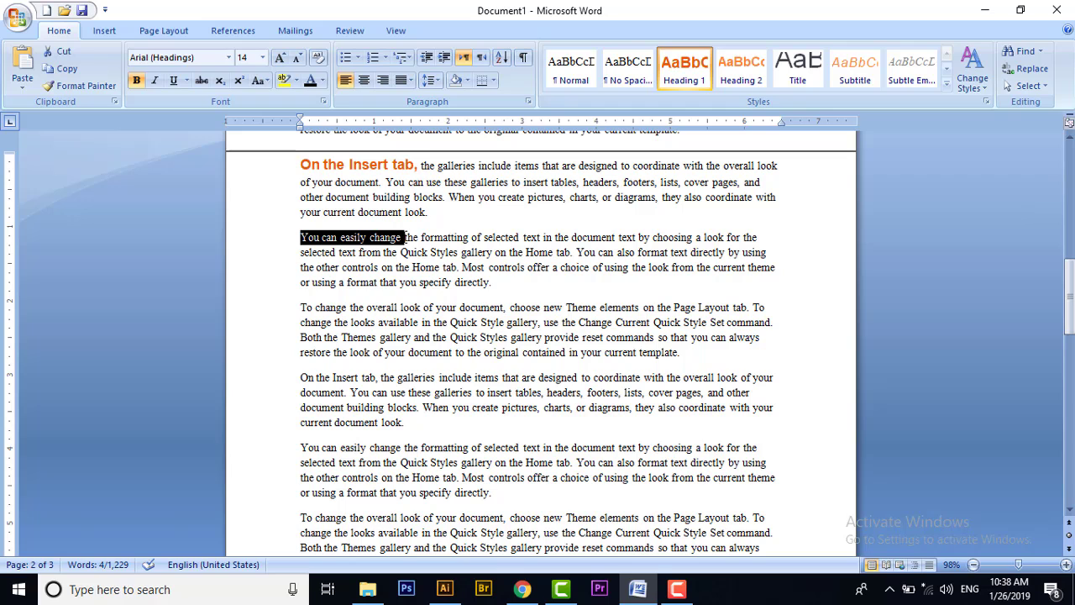
left_click(740, 68)
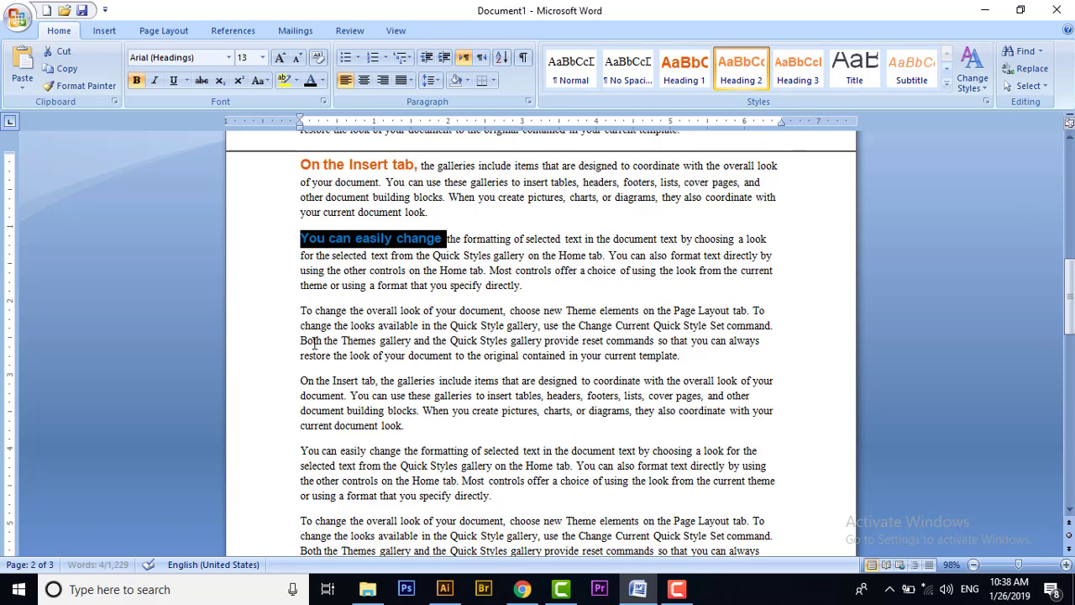
left_click(684, 69)
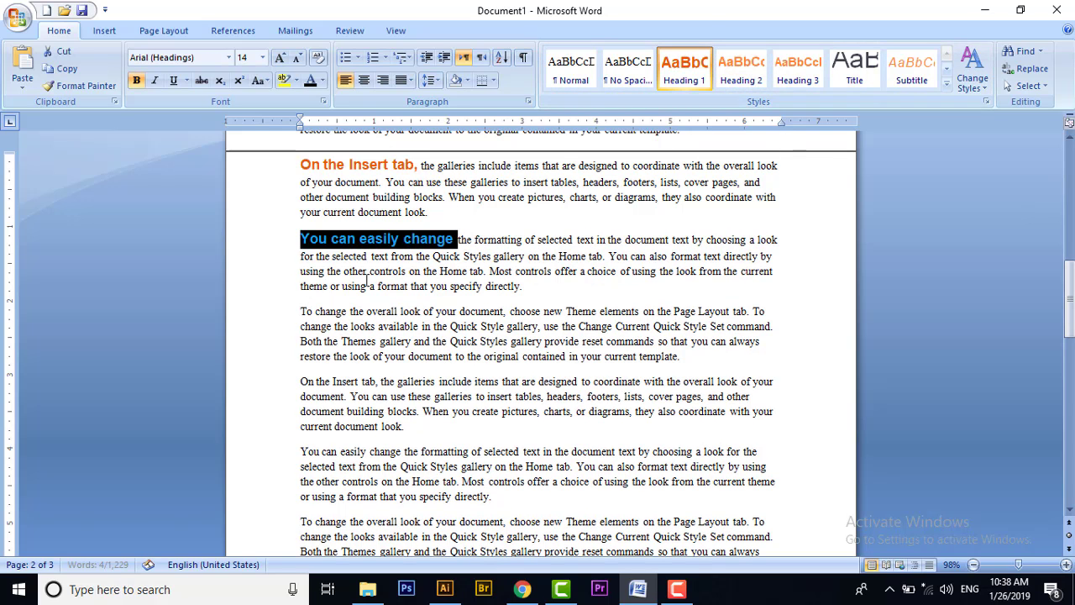
left_click_drag(301, 311, 420, 311)
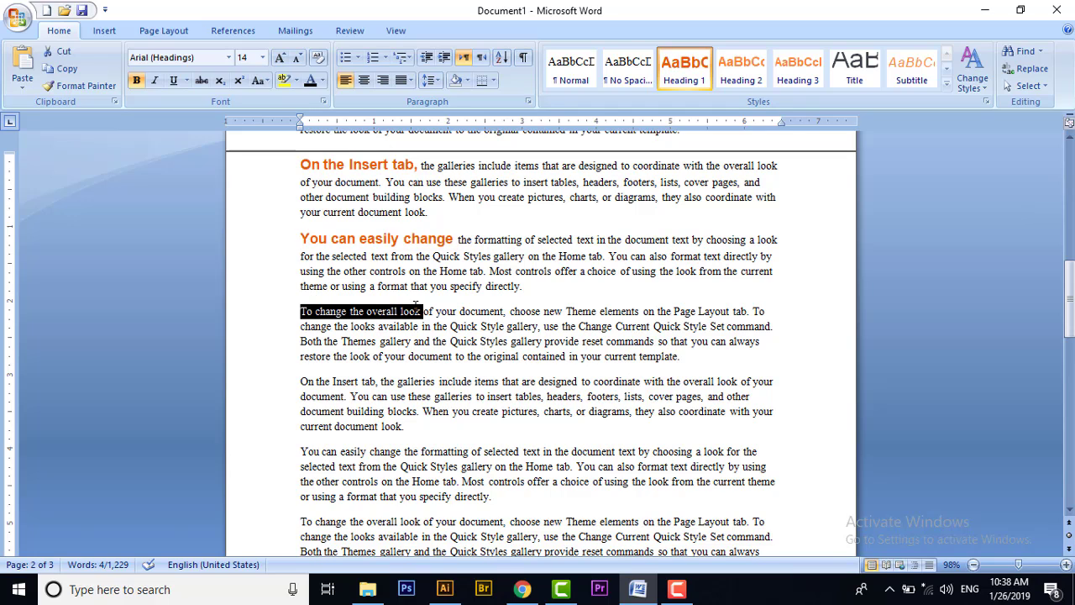
left_click(682, 69)
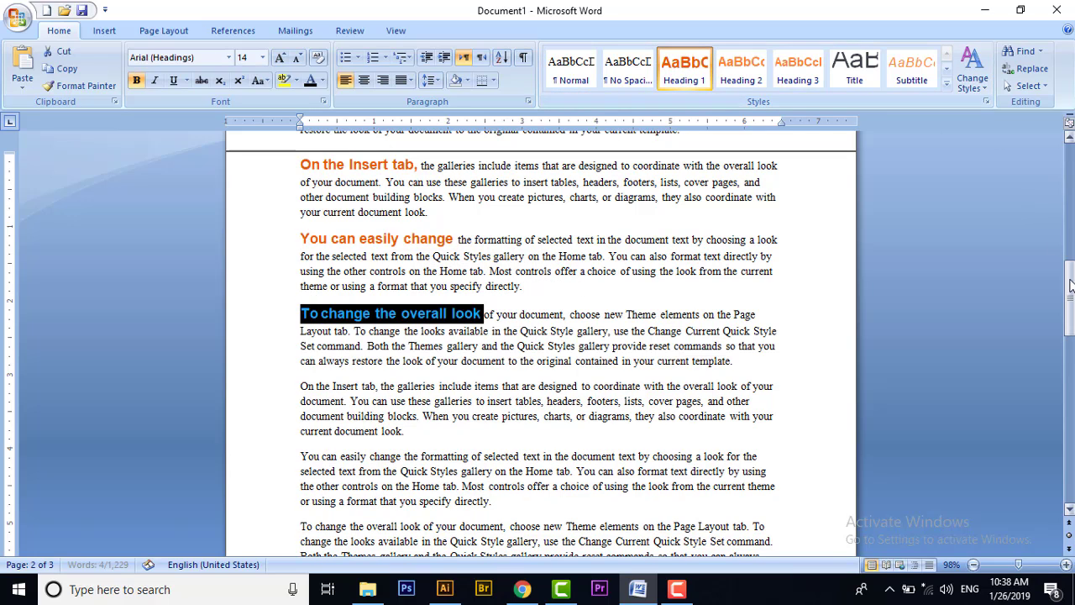
left_click_drag(1070, 286, 1070, 382)
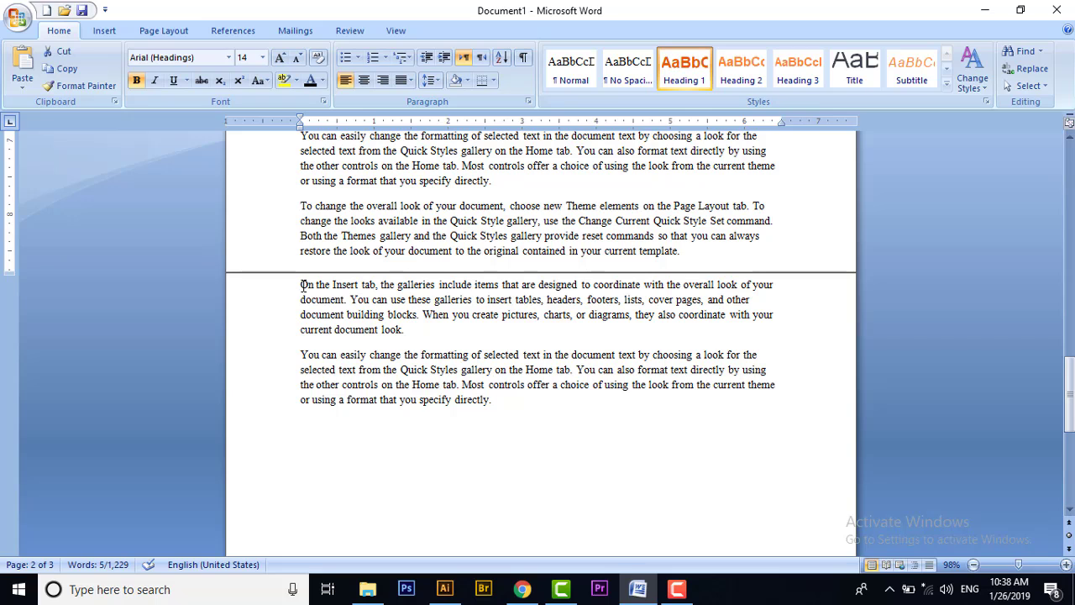
- On page 3, make 'On the Insert tab' and 'You can easily change' Heading 1
left_click_drag(299, 283, 382, 288)
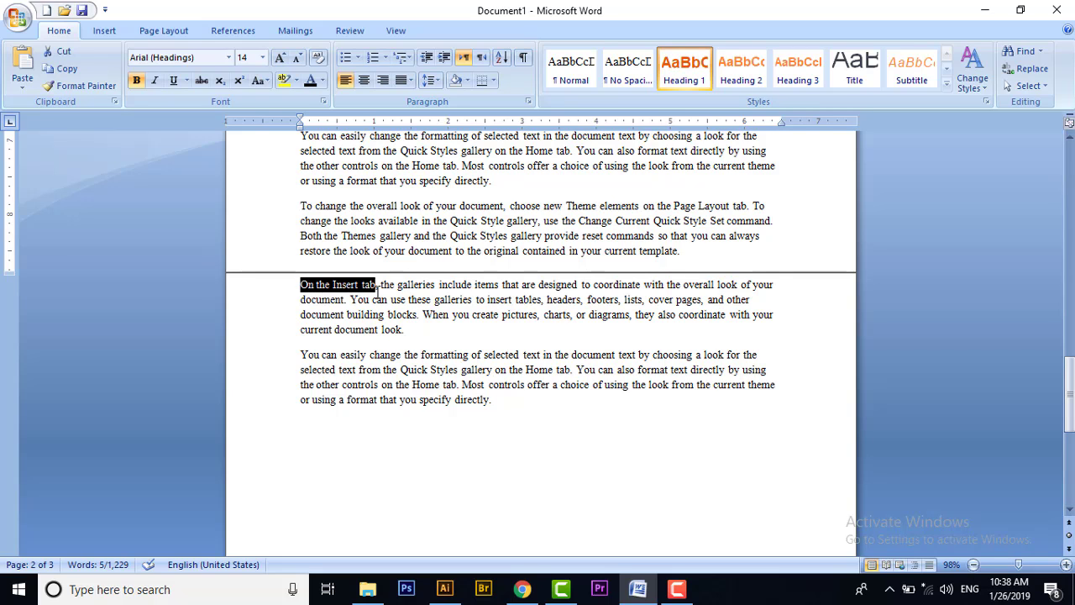
left_click(684, 69)
left_click_drag(300, 359, 404, 358)
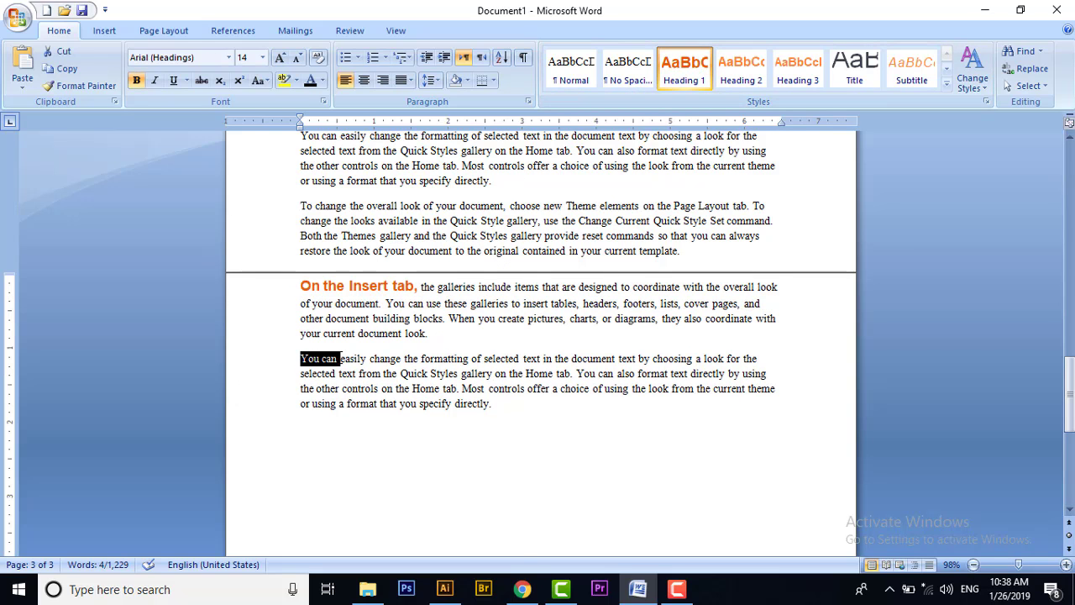
left_click(684, 69)
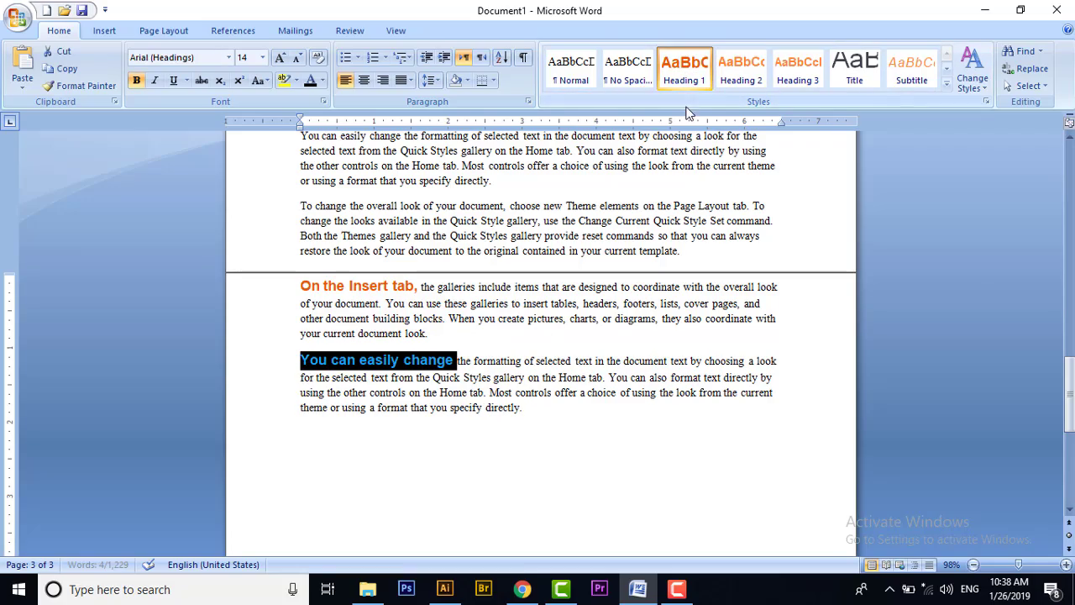
left_click_drag(1069, 393, 1069, 180)
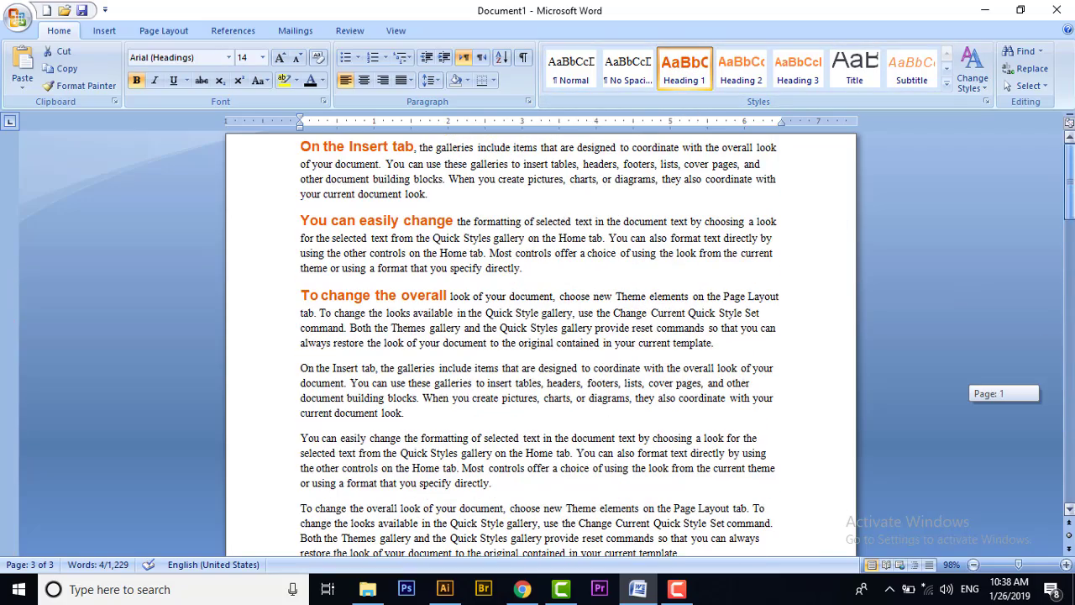
- Place the cursor at the document start and open the References Table of Contents gallery
left_click(296, 146)
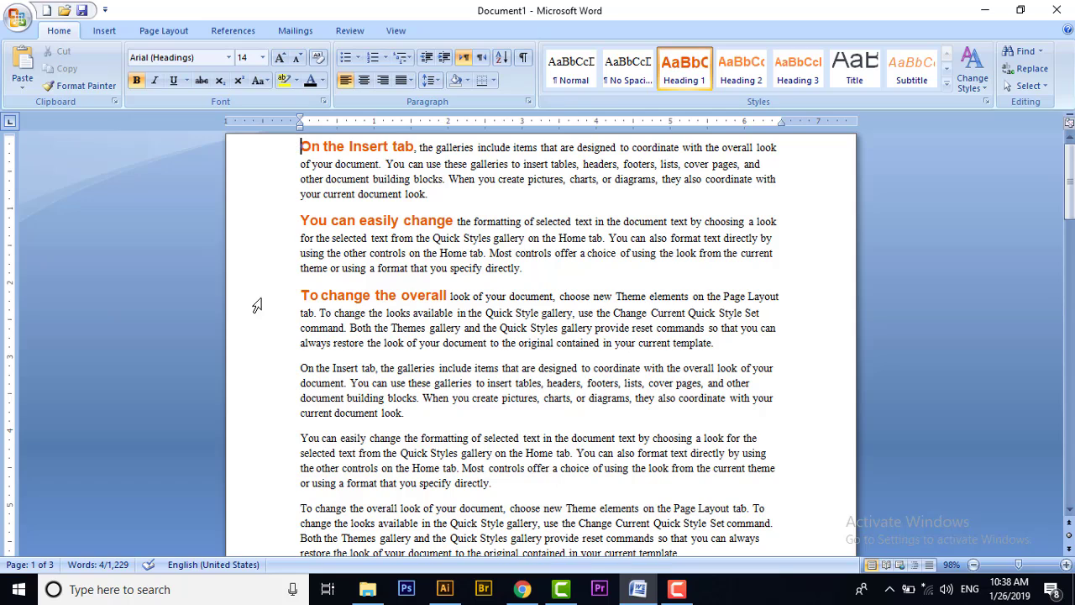
left_click(231, 32)
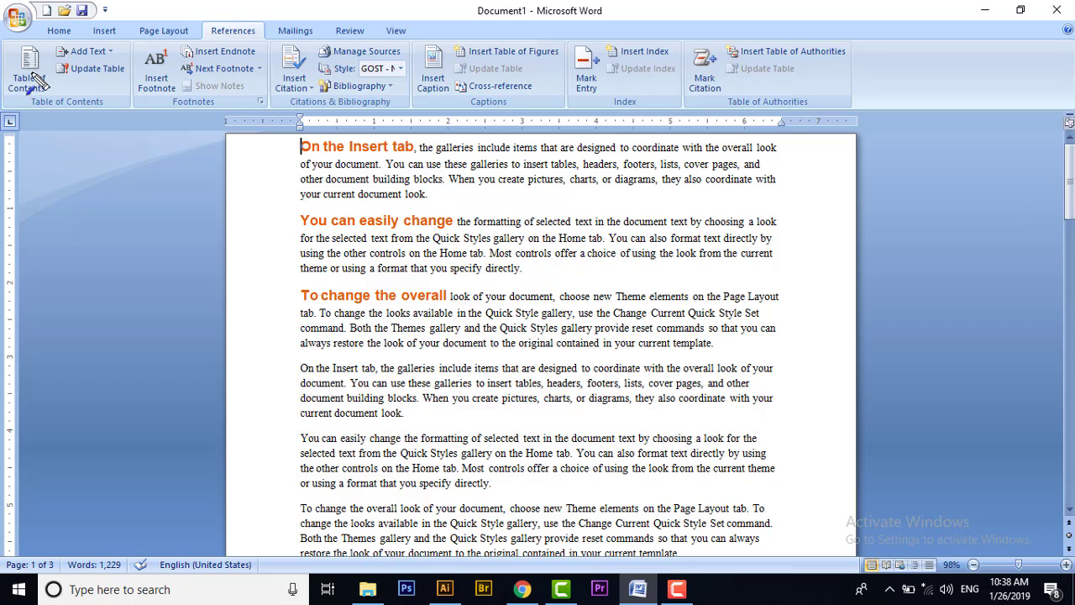
left_click_drag(65, 30, 27, 80)
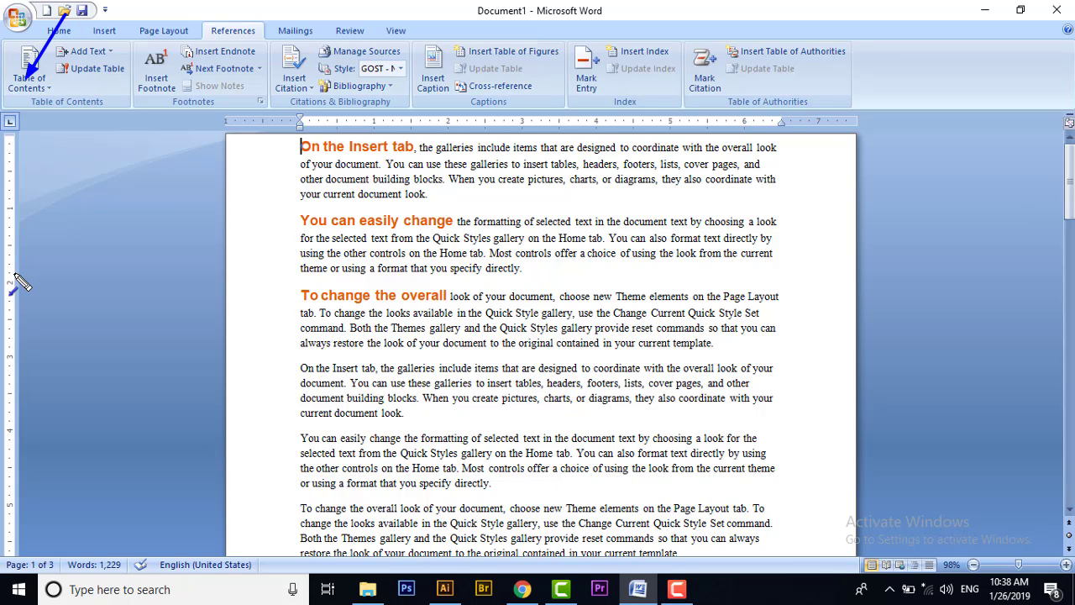
key("Escape")
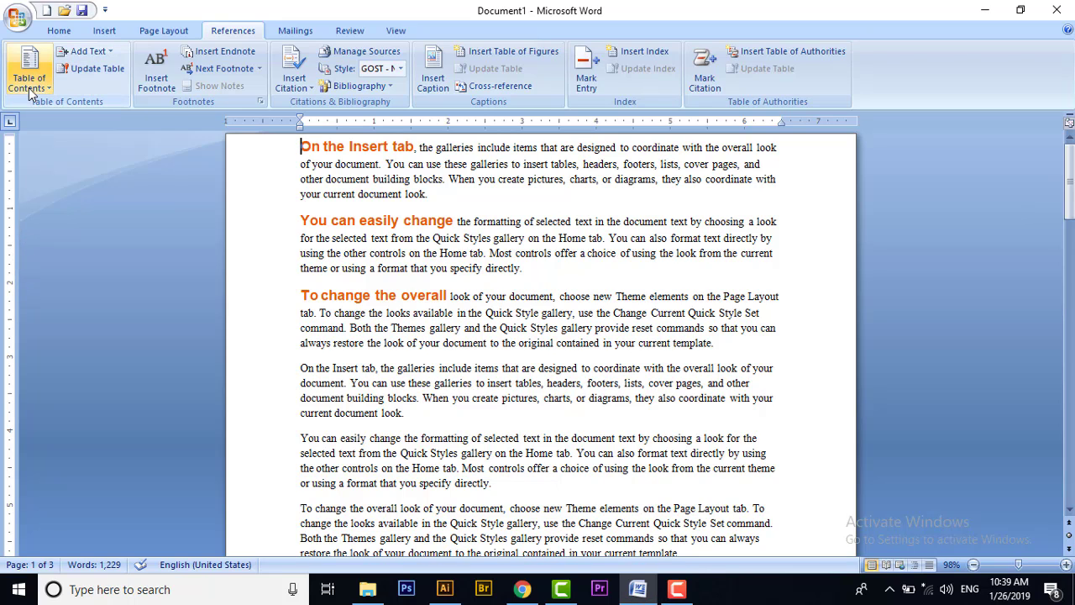
left_click(46, 87)
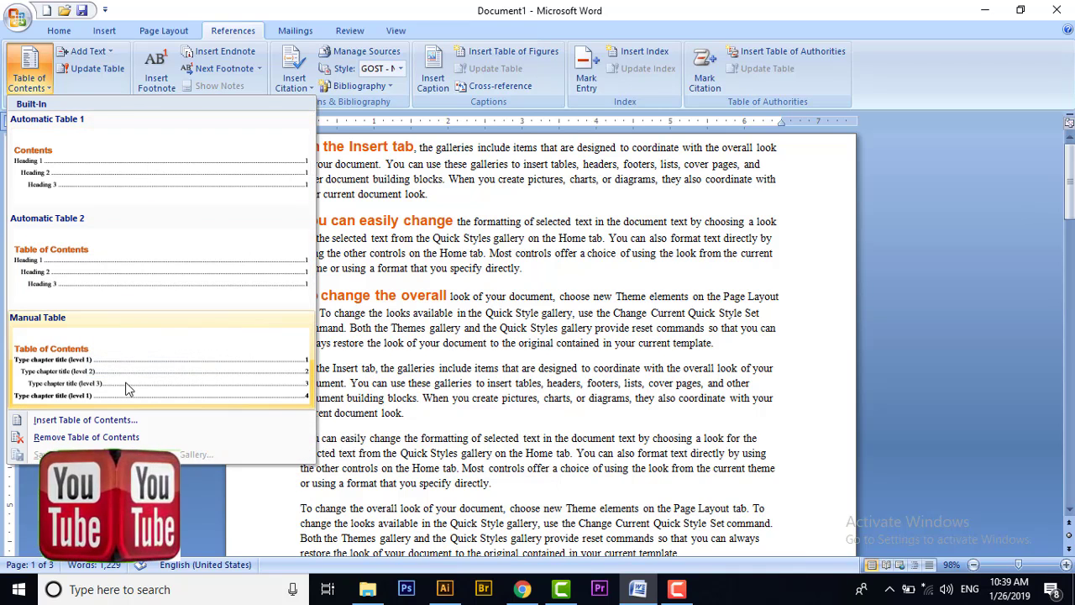
- Insert the Automatic Table 2 table of contents and scroll through the document to review it
left_click(152, 273)
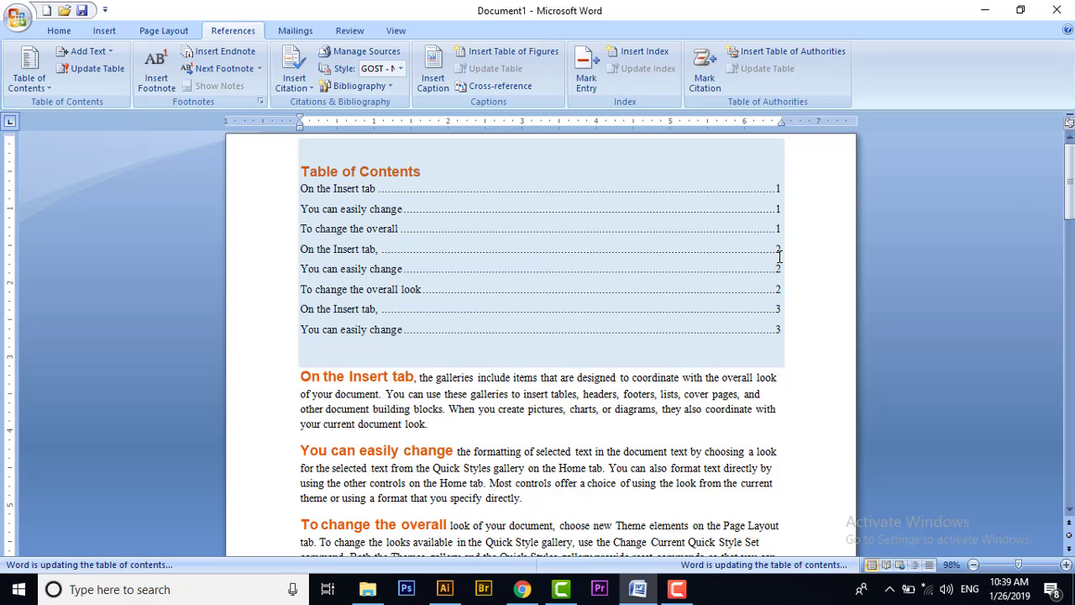
left_click_drag(1069, 180, 1069, 290)
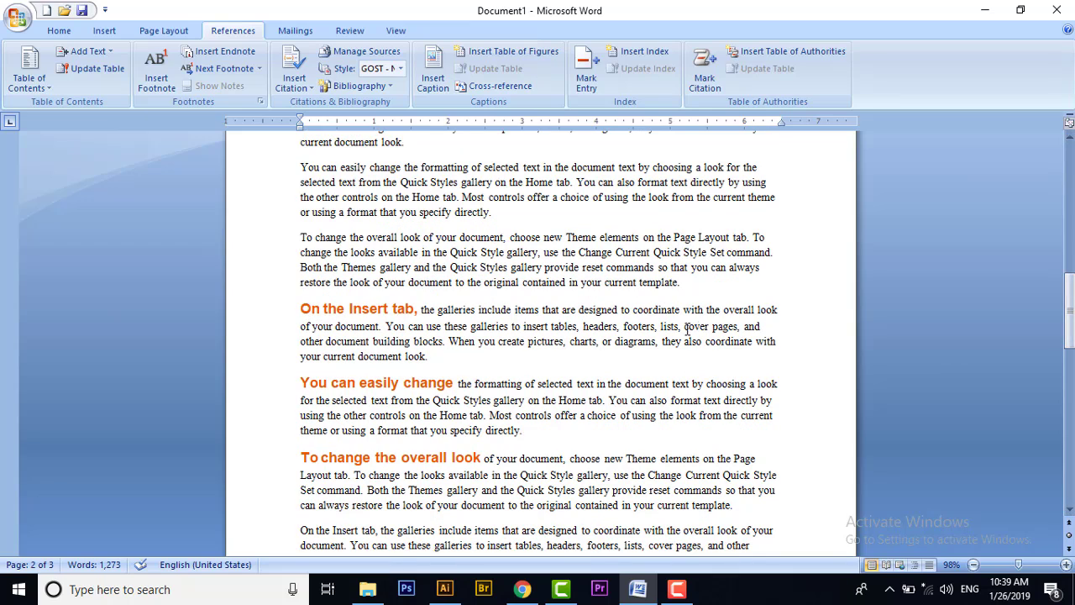
left_click_drag(1069, 313, 1069, 176)
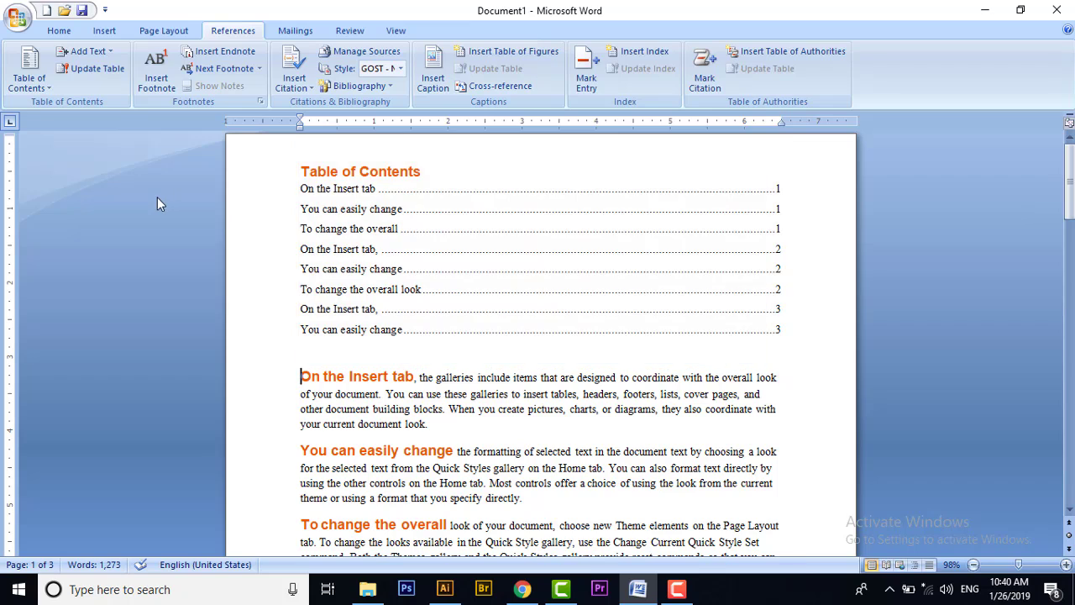
- Select 'On the Insert tab,' and try Add Text Level 1, then undo back to plain text
key("Down")
left_click_drag(1069, 179, 1069, 236)
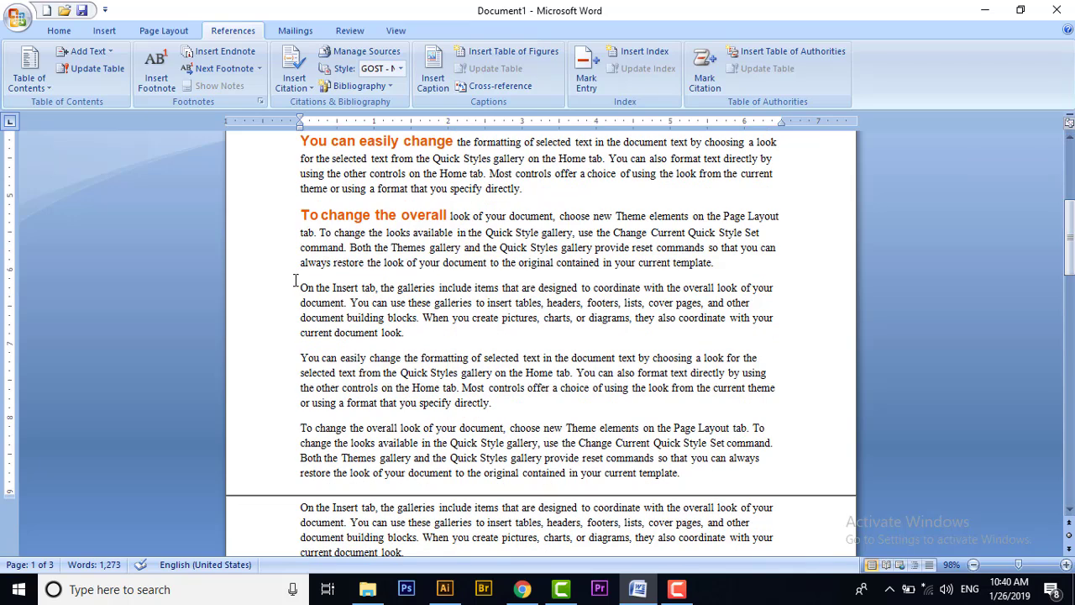
left_click_drag(301, 288, 379, 289)
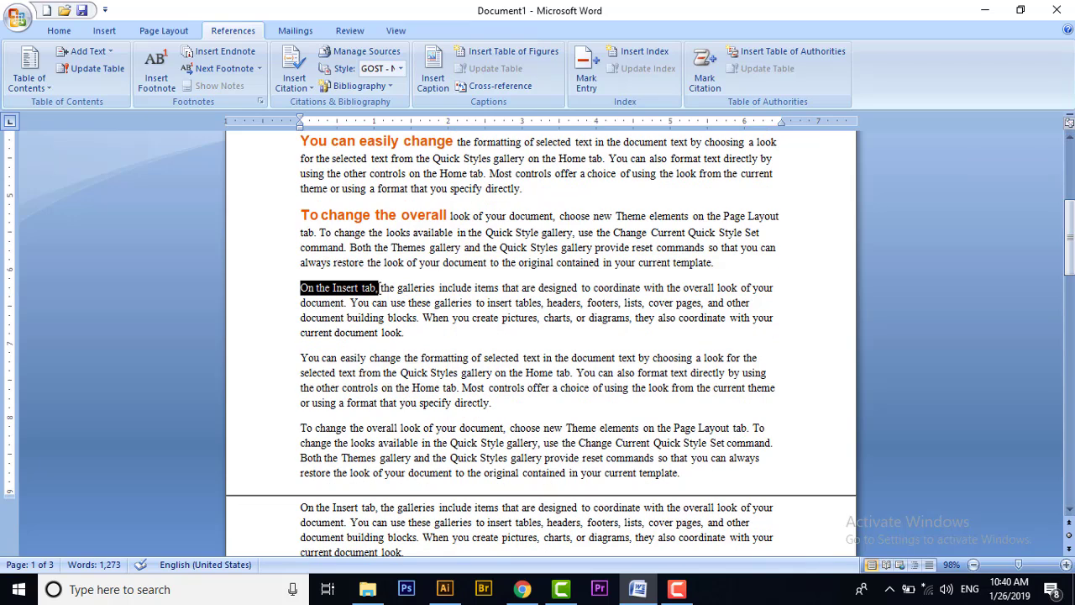
left_click(100, 52)
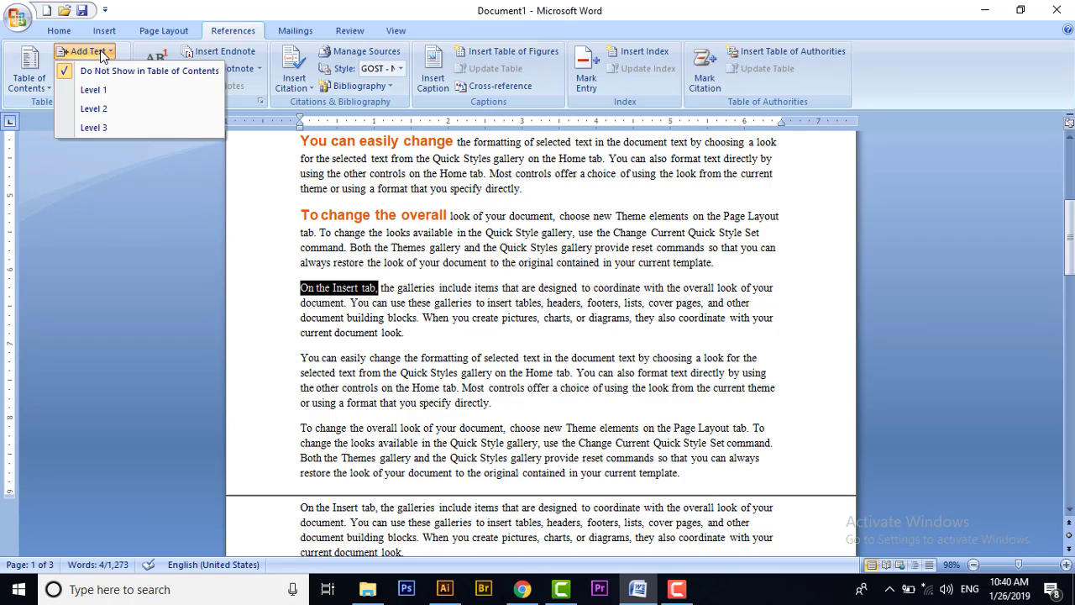
left_click(114, 95)
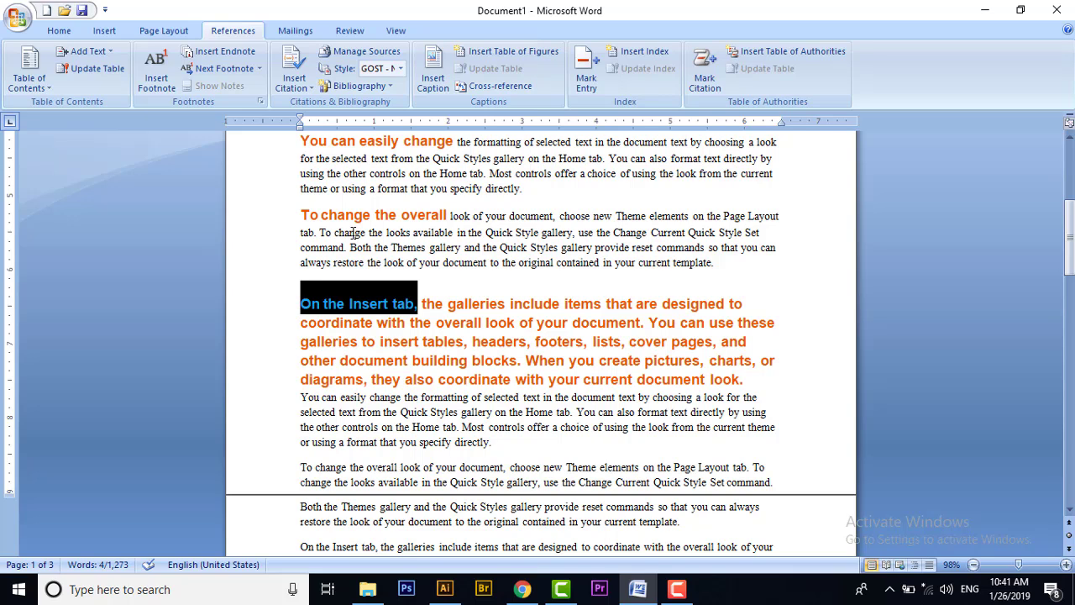
key("Delete")
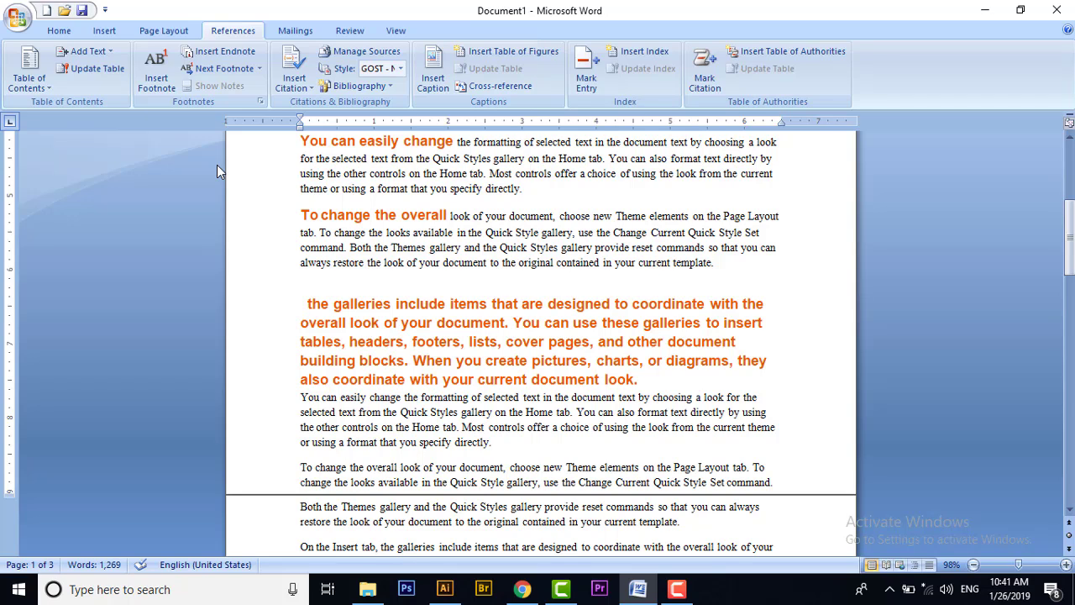
left_click(672, 595)
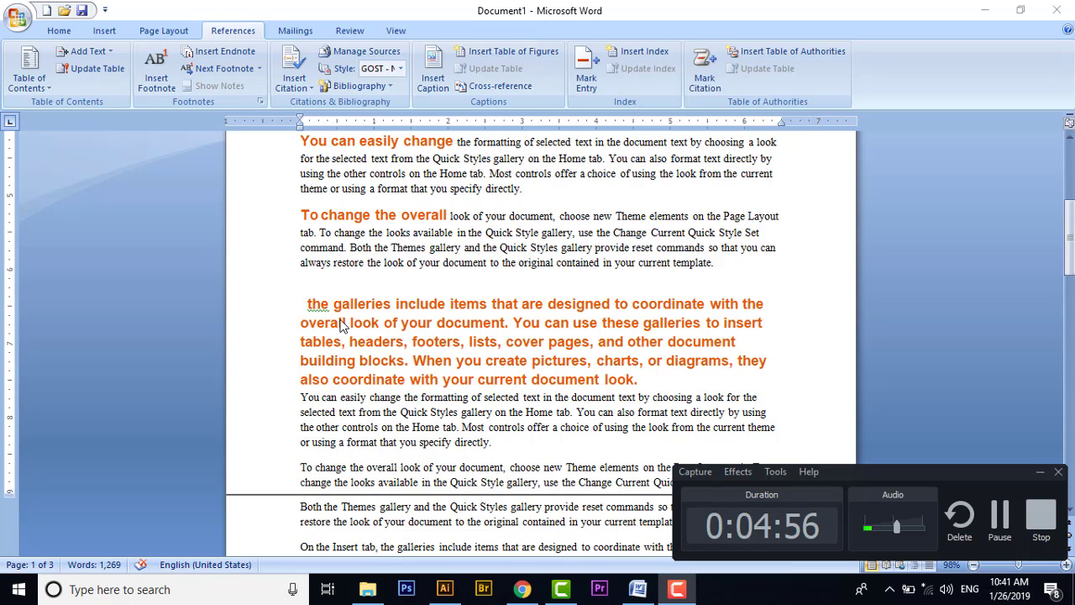
left_click(373, 288)
key("ctrl+z")
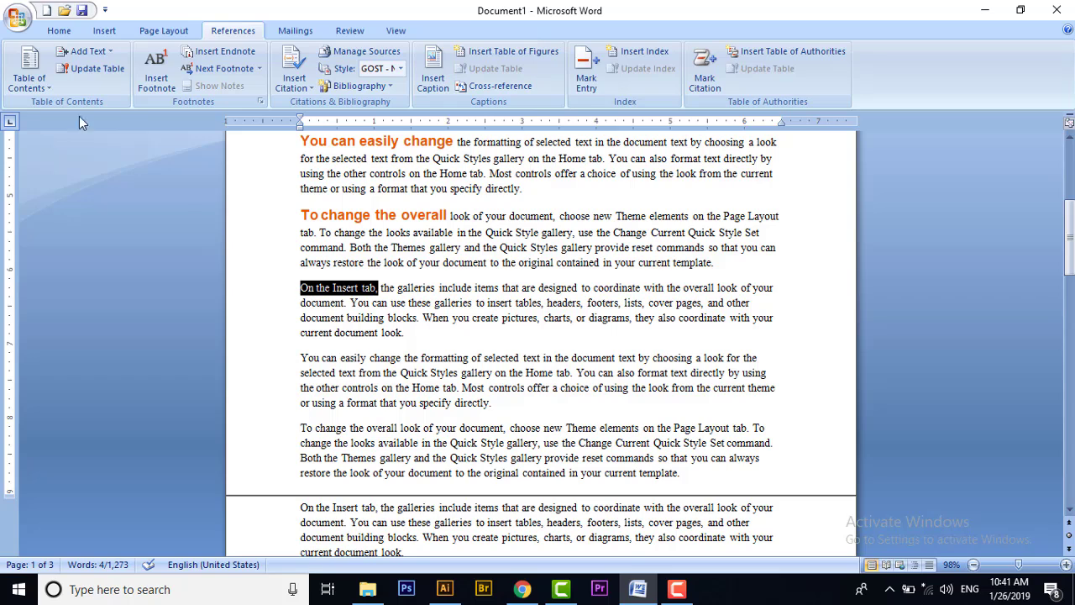
- Mark the selected words as contents Level 1, check the heading's extent, then undo it
left_click(98, 53)
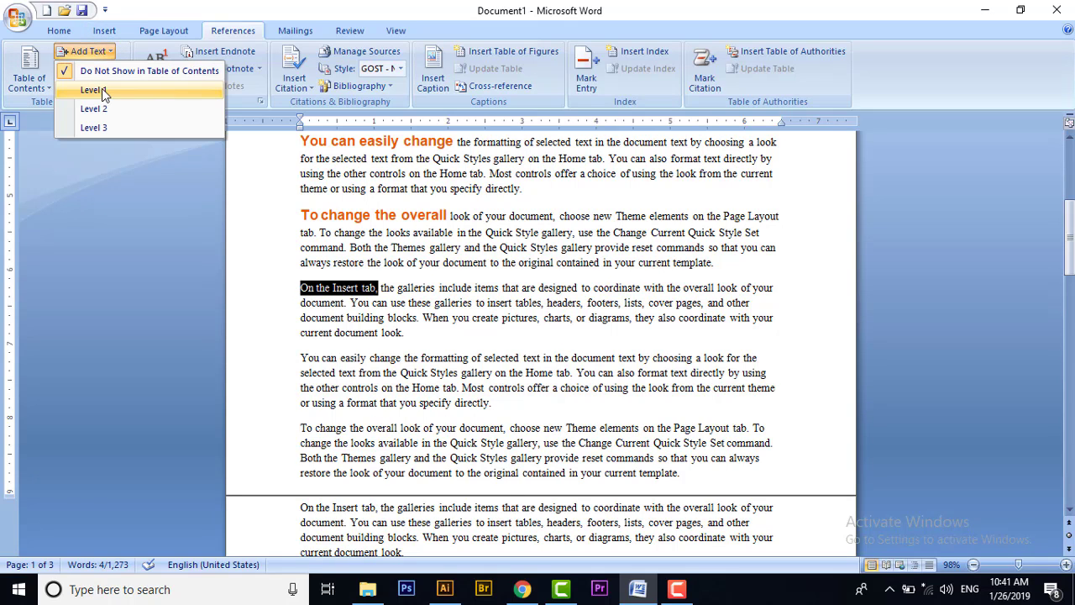
left_click(143, 90)
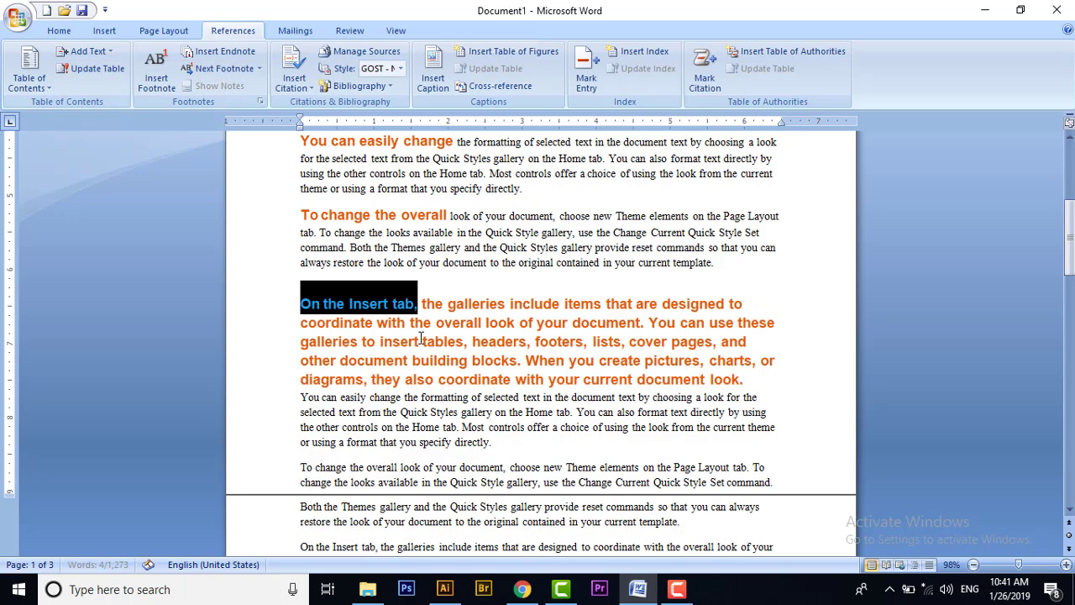
left_click(781, 402)
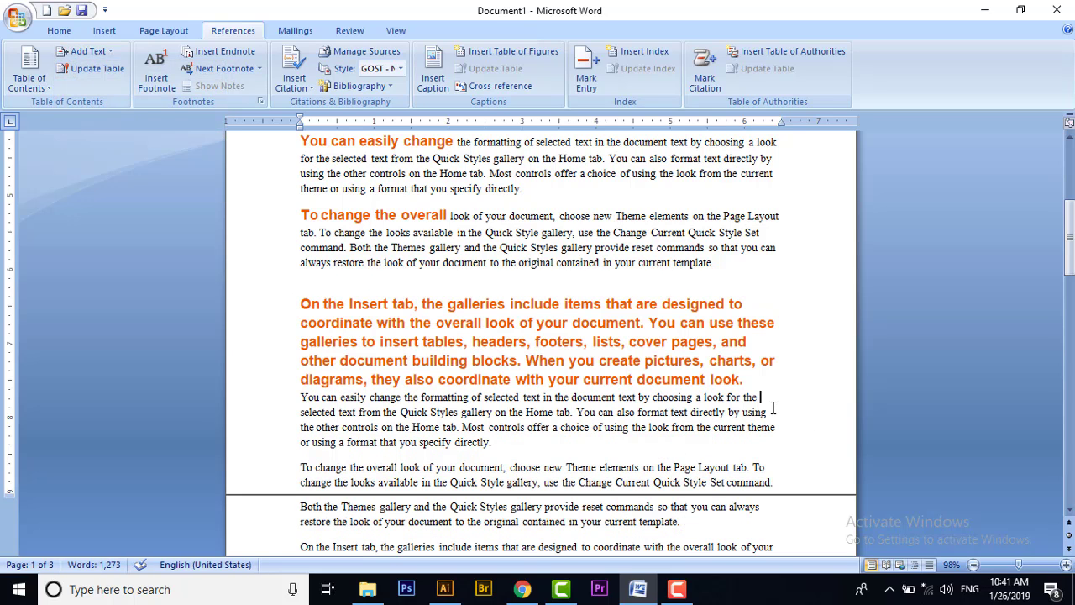
mouse_move(758, 380)
left_mouse_down()
mouse_move(626, 370)
mouse_move(294, 306)
left_mouse_up()
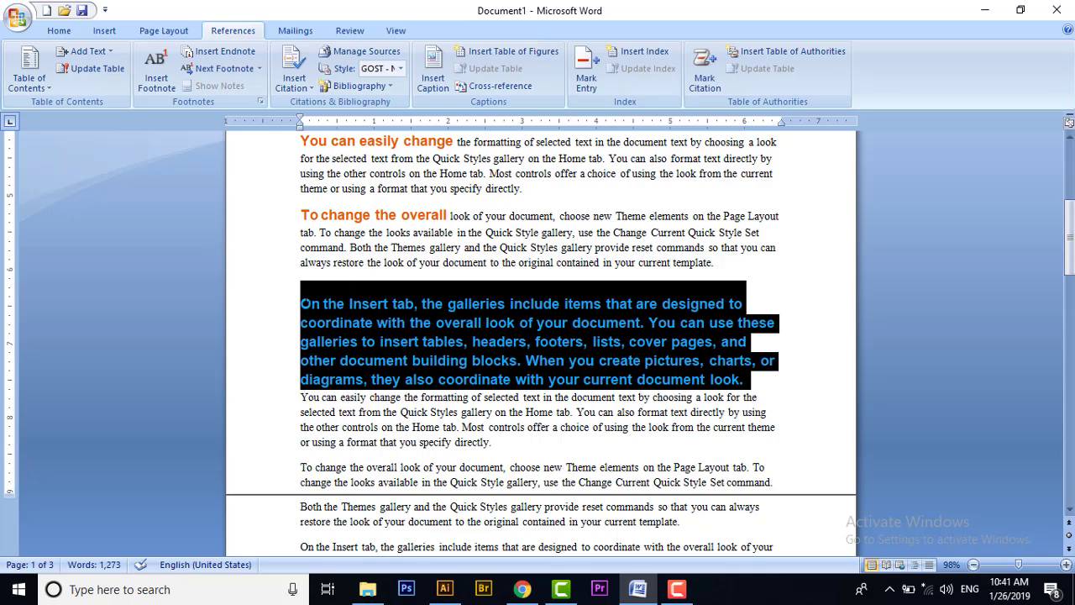
left_click(282, 316)
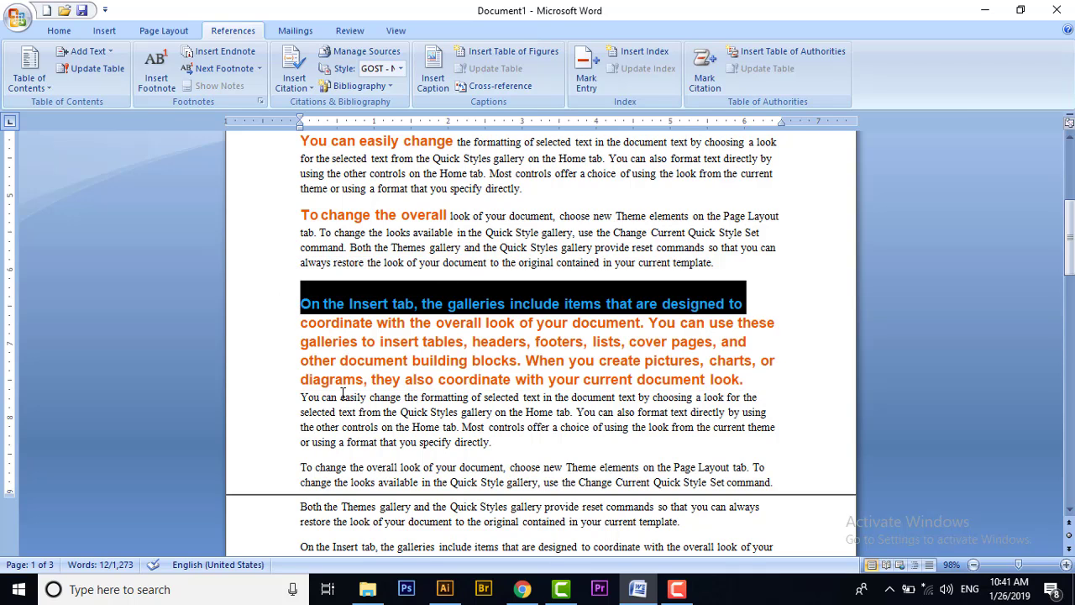
key("ctrl+z")
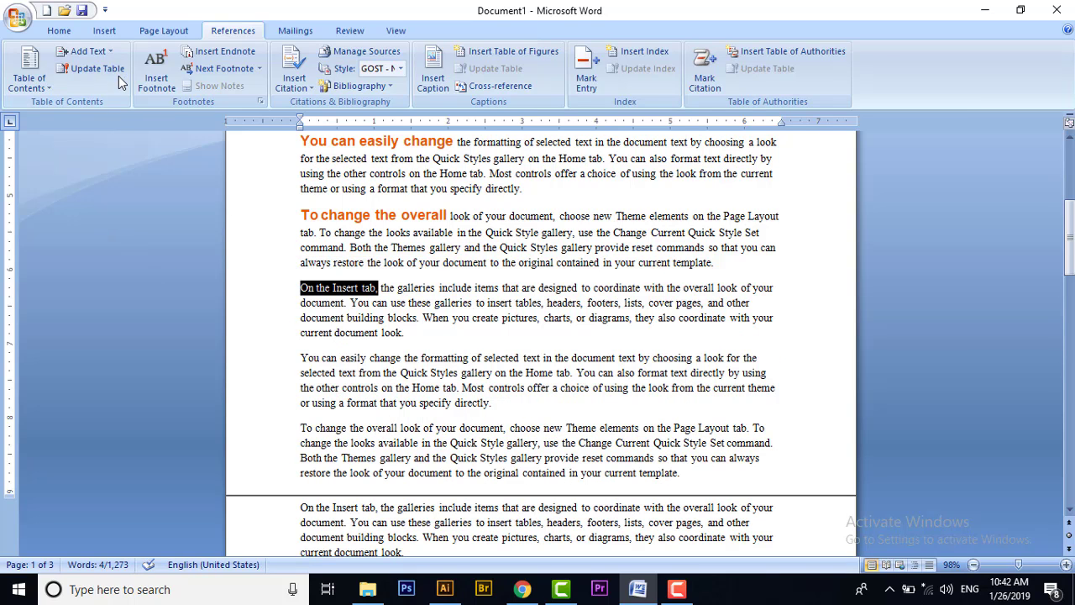
- Apply Heading 1 to 'On the Insert tab,' from the Home Styles gallery
left_click(111, 57)
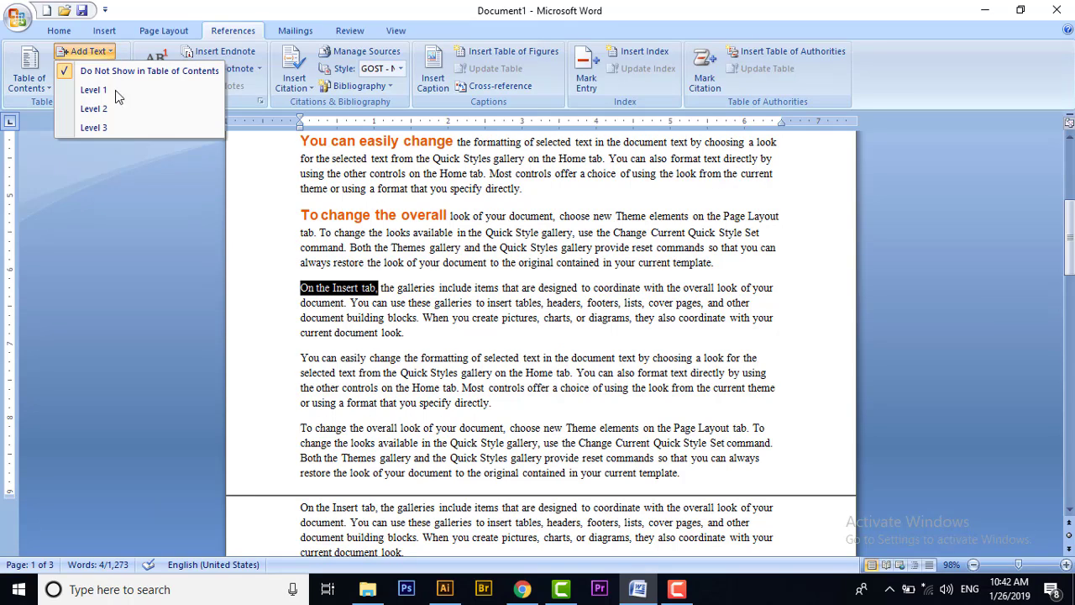
left_click(126, 71)
left_click(59, 31)
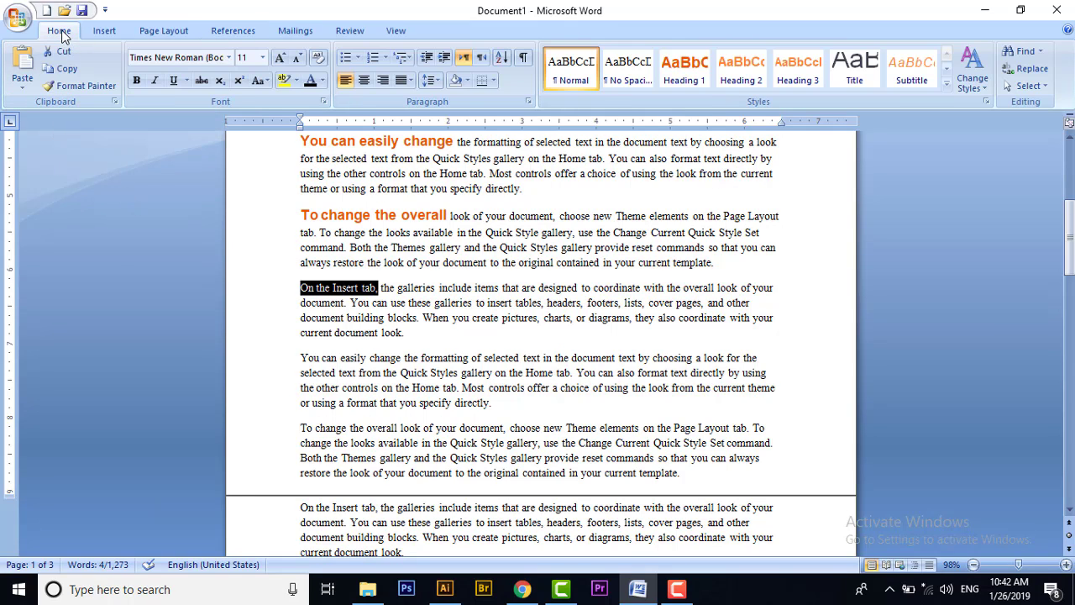
left_click(693, 75)
left_click(428, 336)
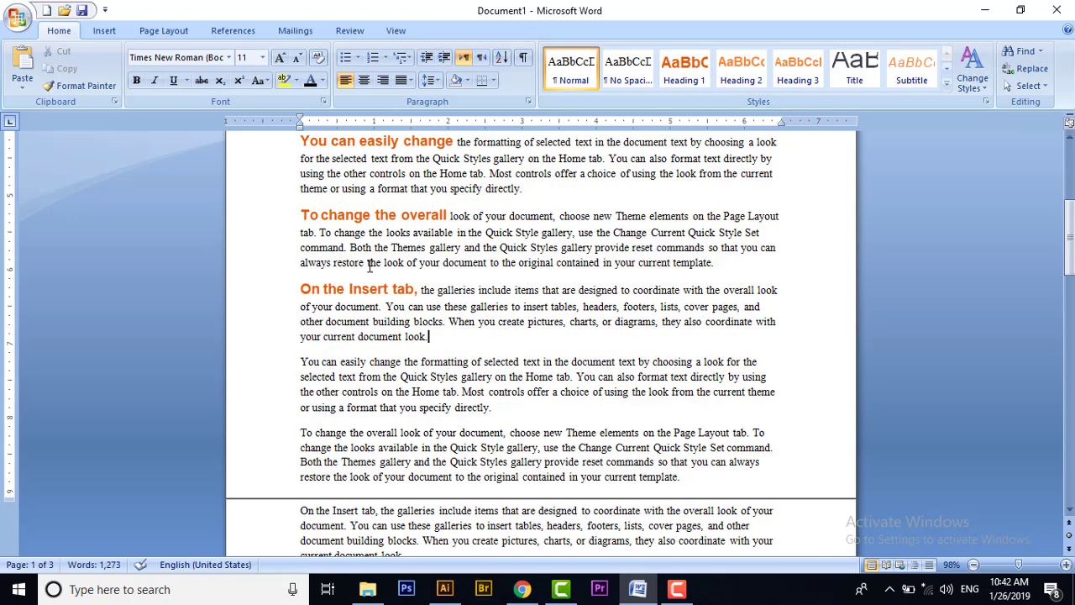
left_click(249, 32)
left_click(109, 52)
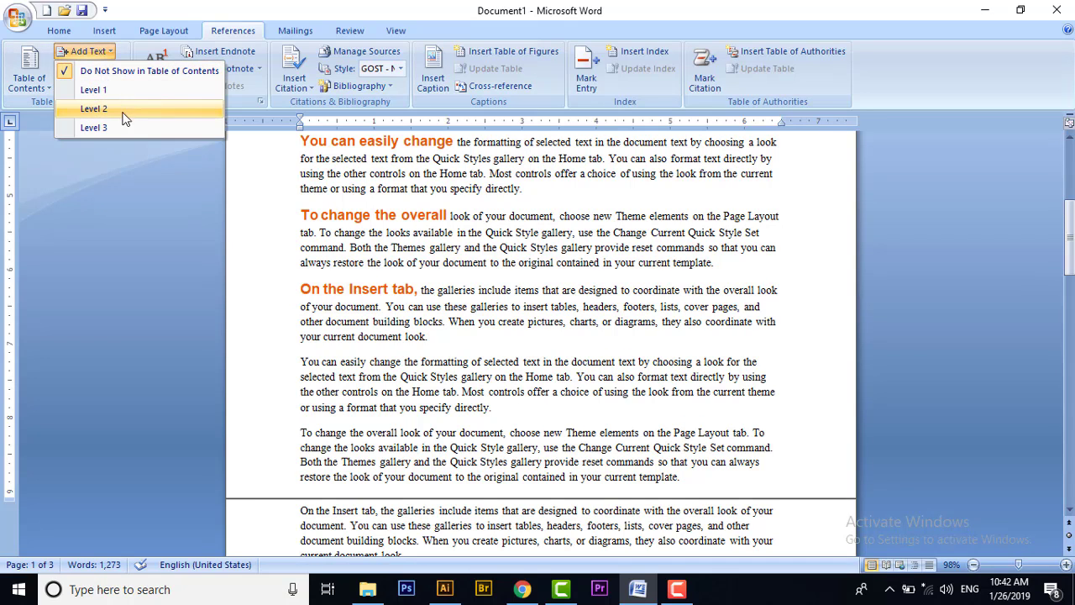
left_click(104, 188)
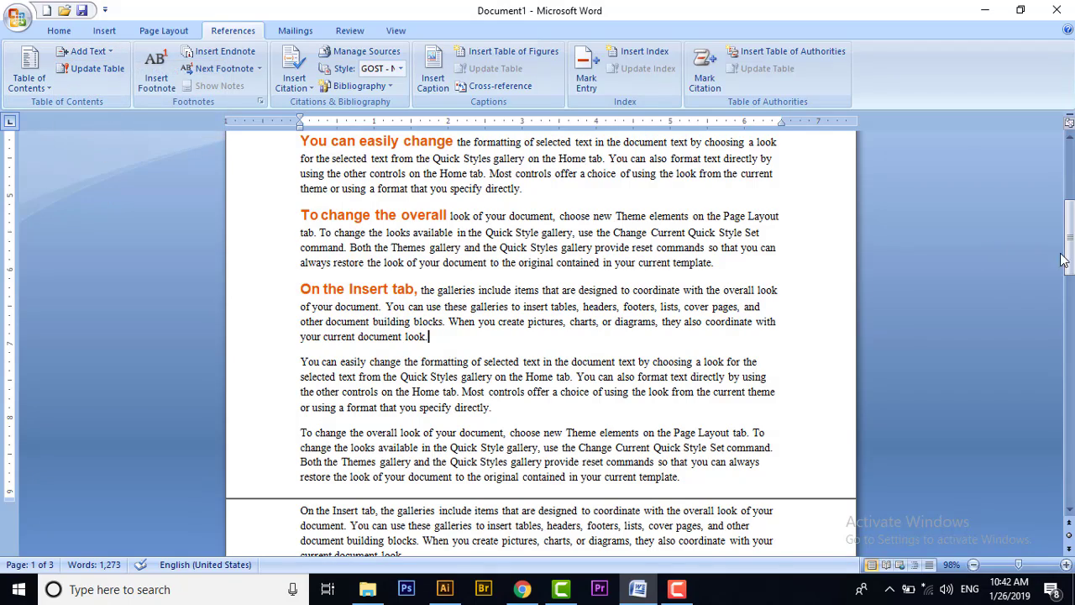
- Update the entire table of contents so it lists nine headings, including 'On the Insert tab,' on page 1
mouse_move(1069, 252)
left_mouse_down()
mouse_move(1068, 195)
mouse_move(1069, 235)
left_mouse_up()
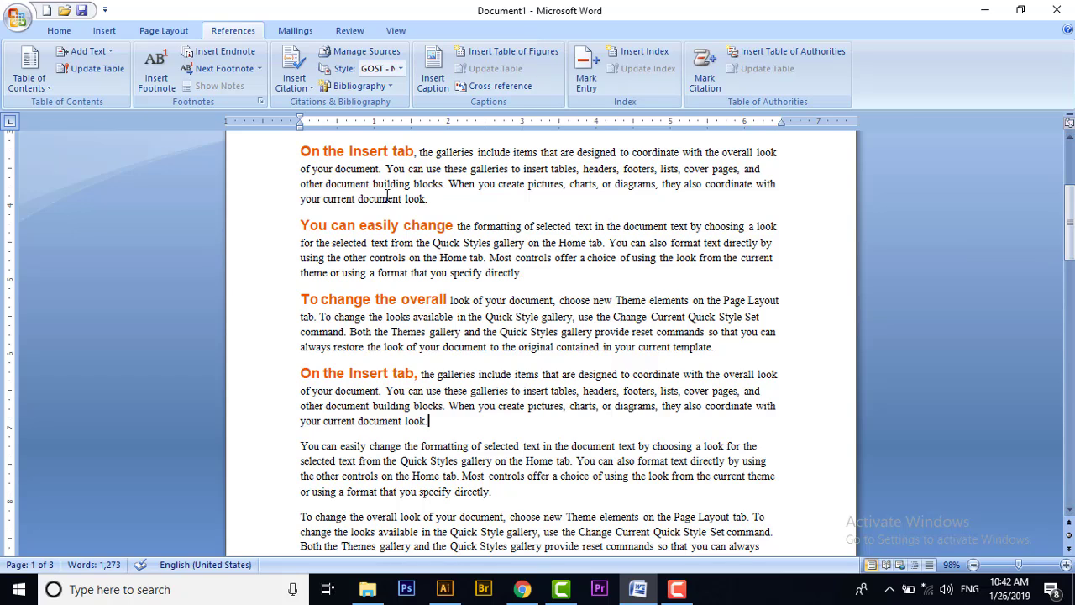
left_click(378, 164)
left_click_drag(1069, 223, 1069, 147)
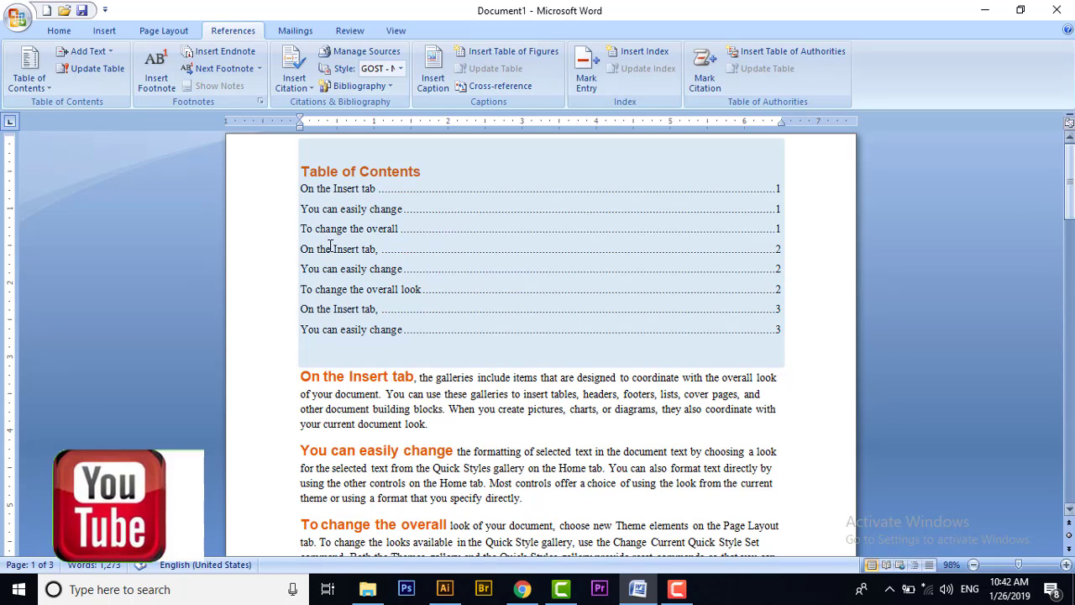
left_click(81, 67)
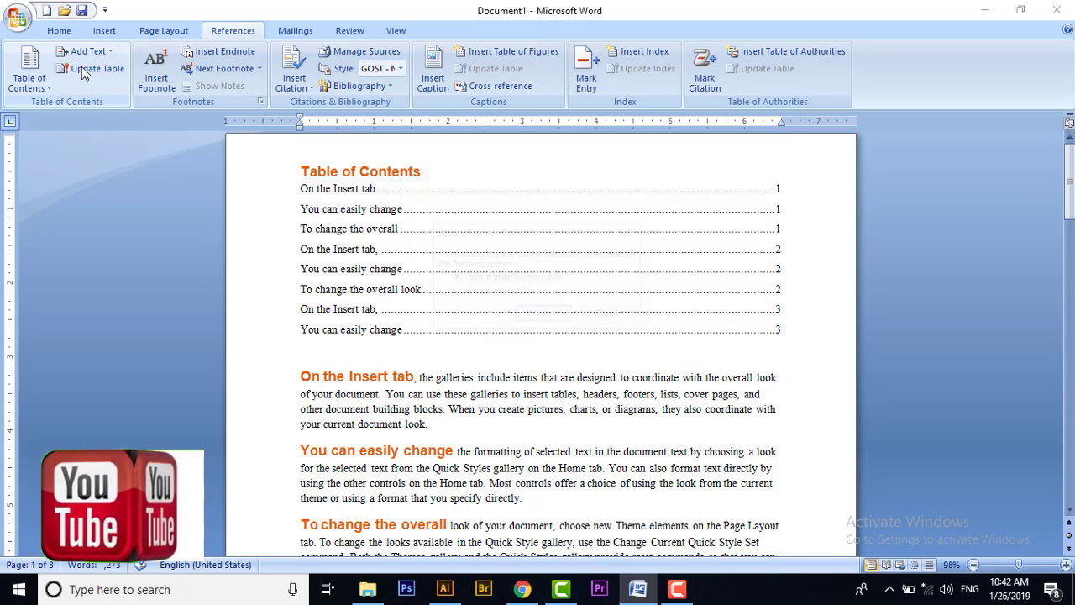
left_click(530, 294)
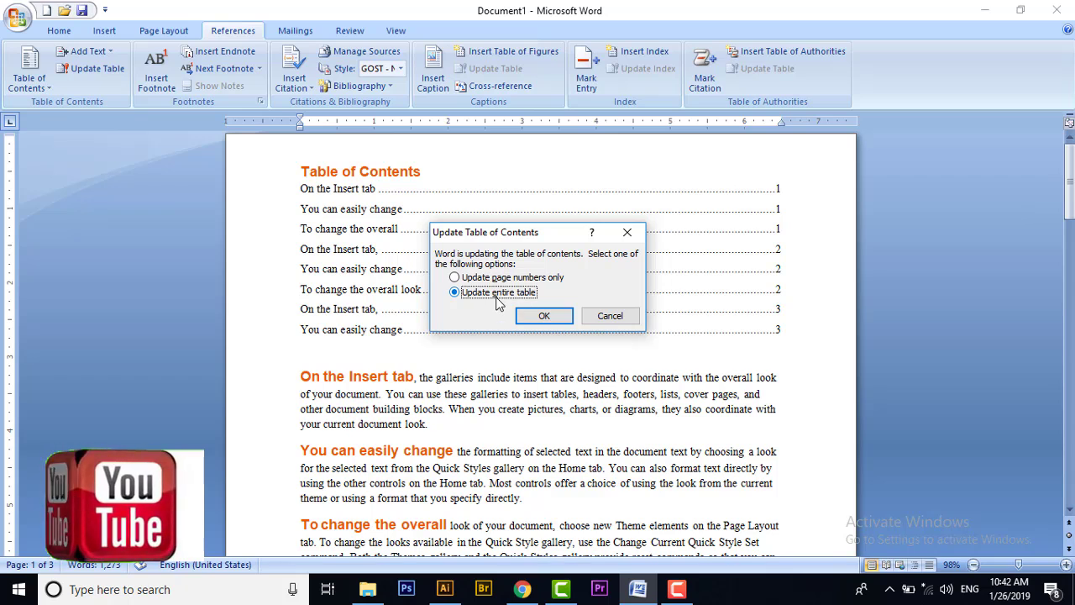
left_click(543, 315)
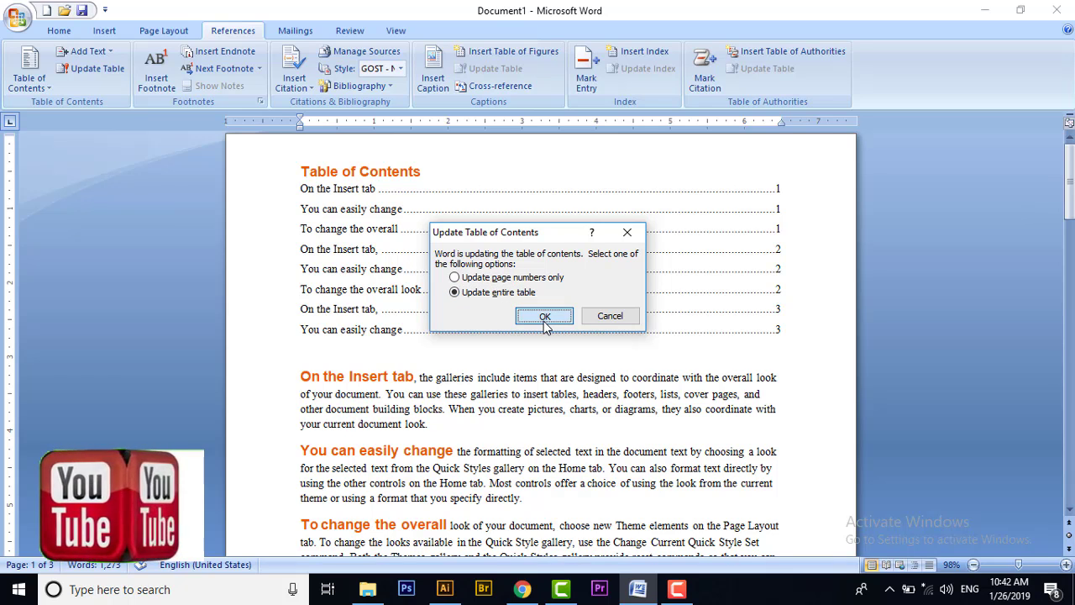
left_click(294, 270)
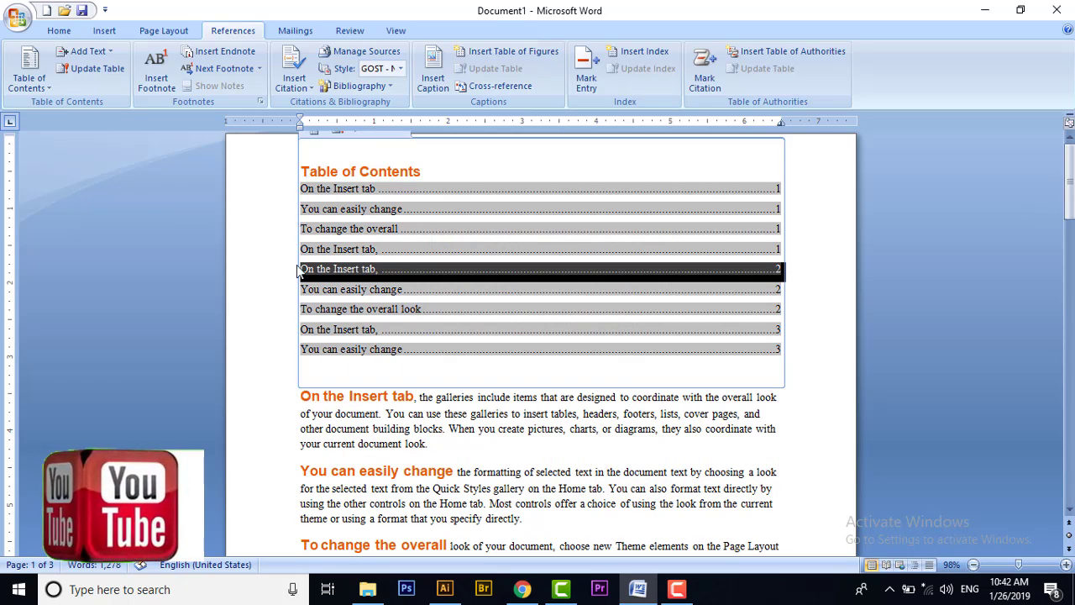
left_click(789, 288)
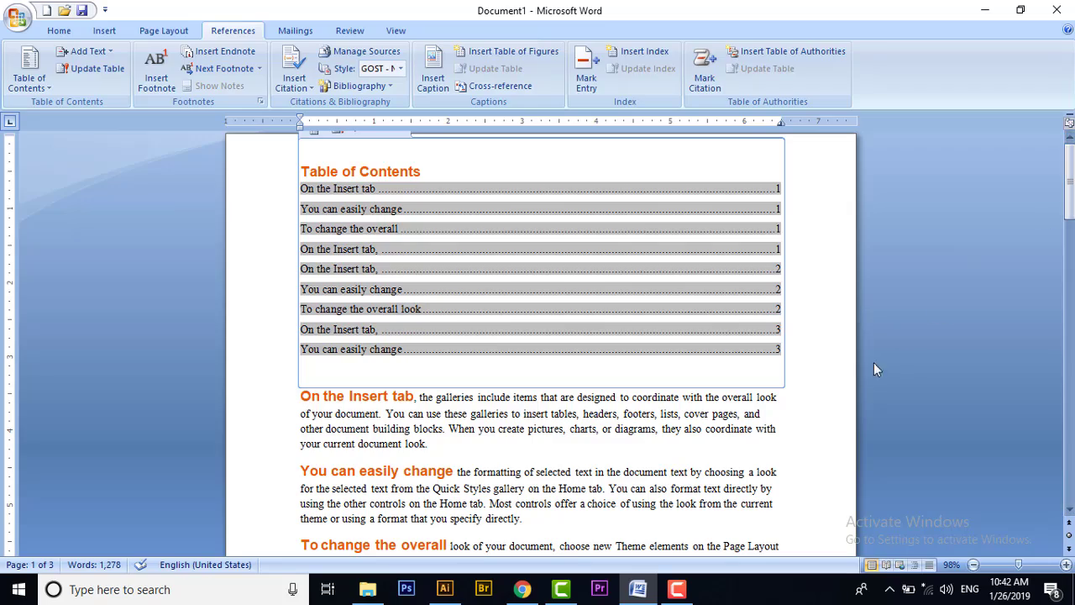
left_click(828, 367)
- Select 'To change the overall look' on page 2 and style it Heading 1
left_click_drag(1069, 186, 1071, 370)
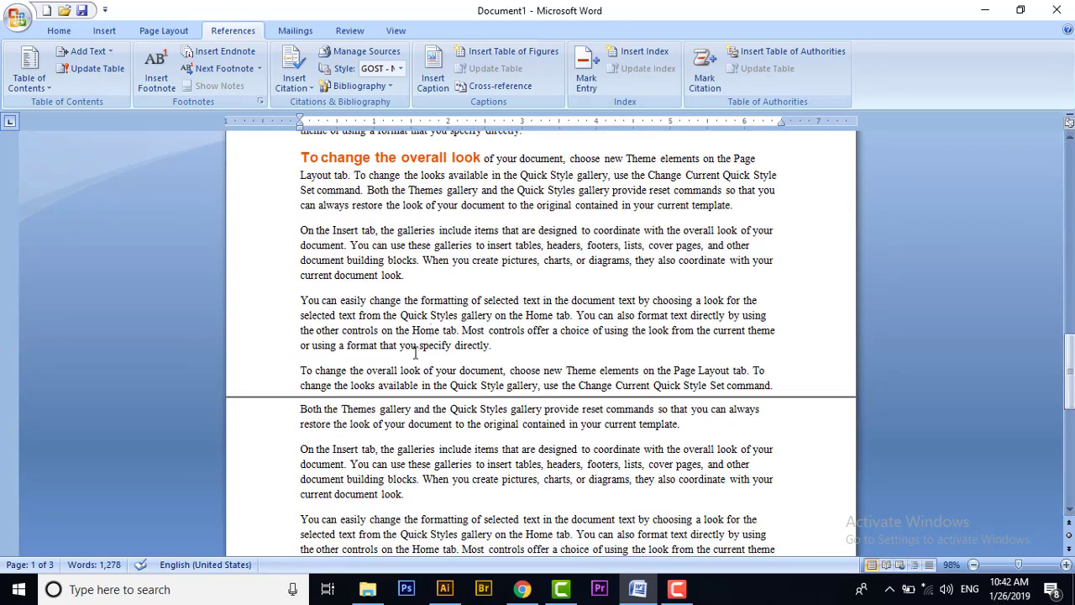
mouse_move(1069, 361)
left_mouse_down()
mouse_move(1069, 430)
mouse_move(1069, 413)
left_mouse_up()
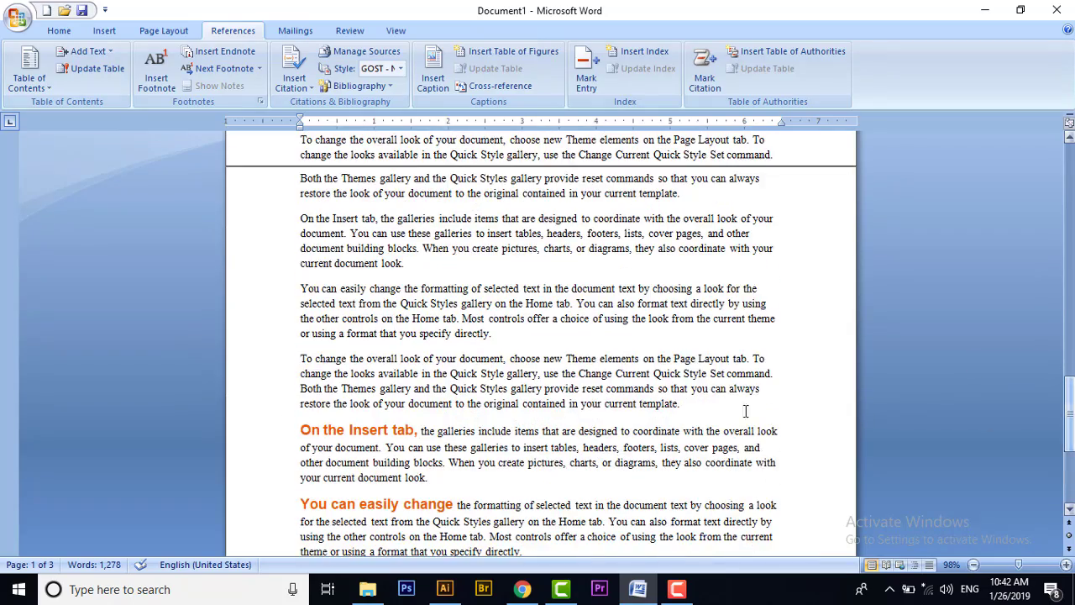
left_click(295, 353)
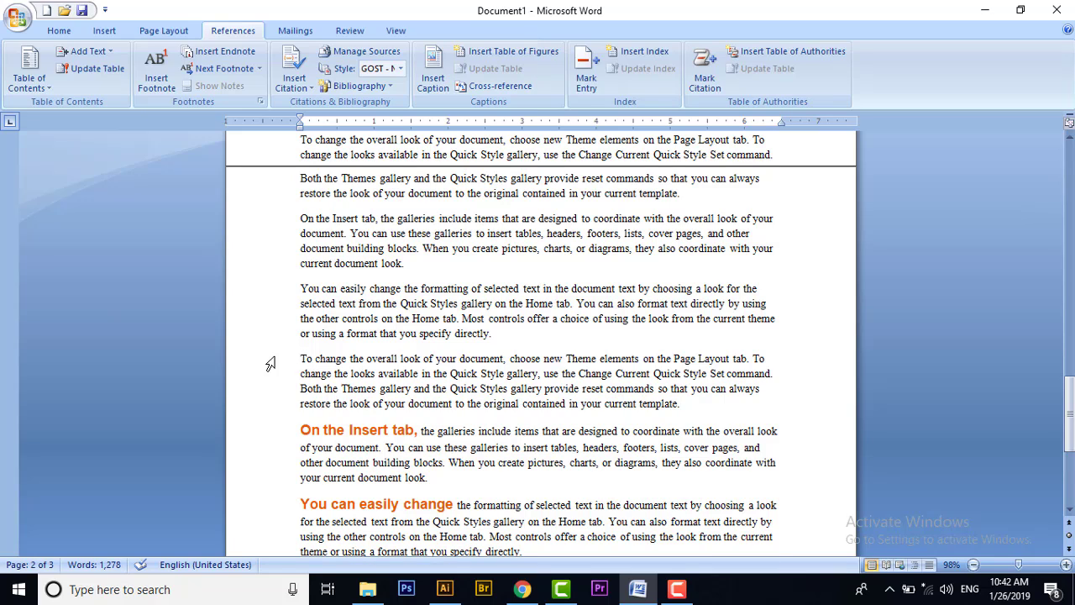
left_click_drag(301, 354, 422, 358)
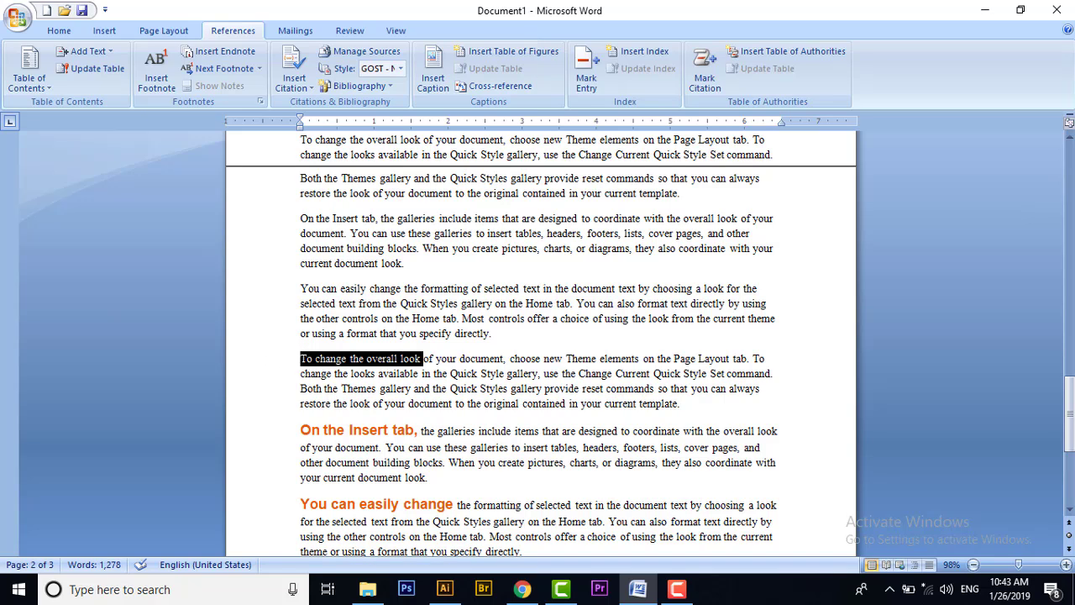
left_click(108, 54)
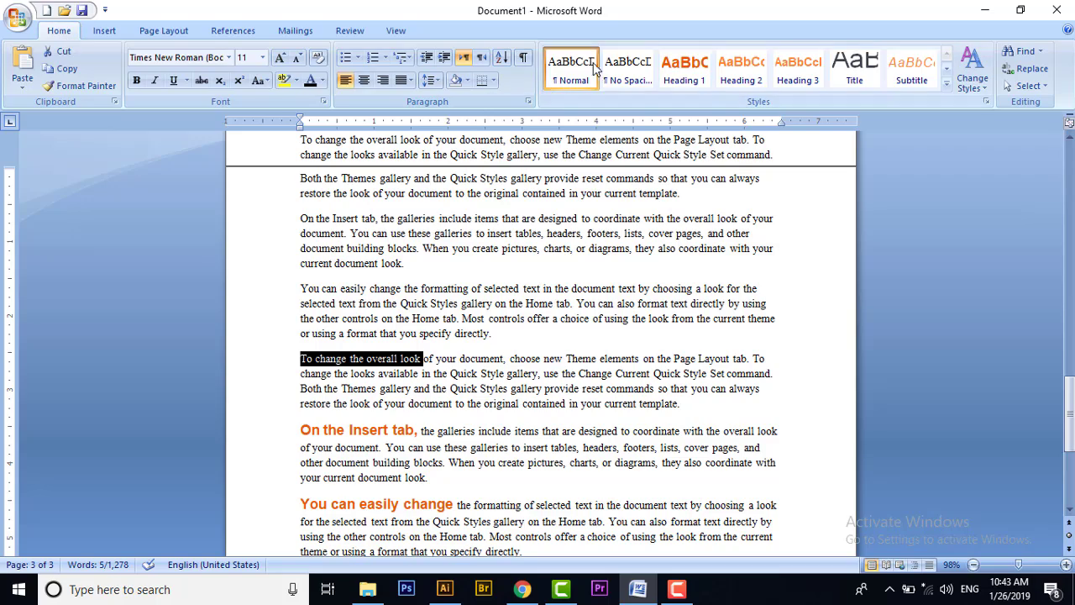
left_click(685, 67)
left_click(686, 308)
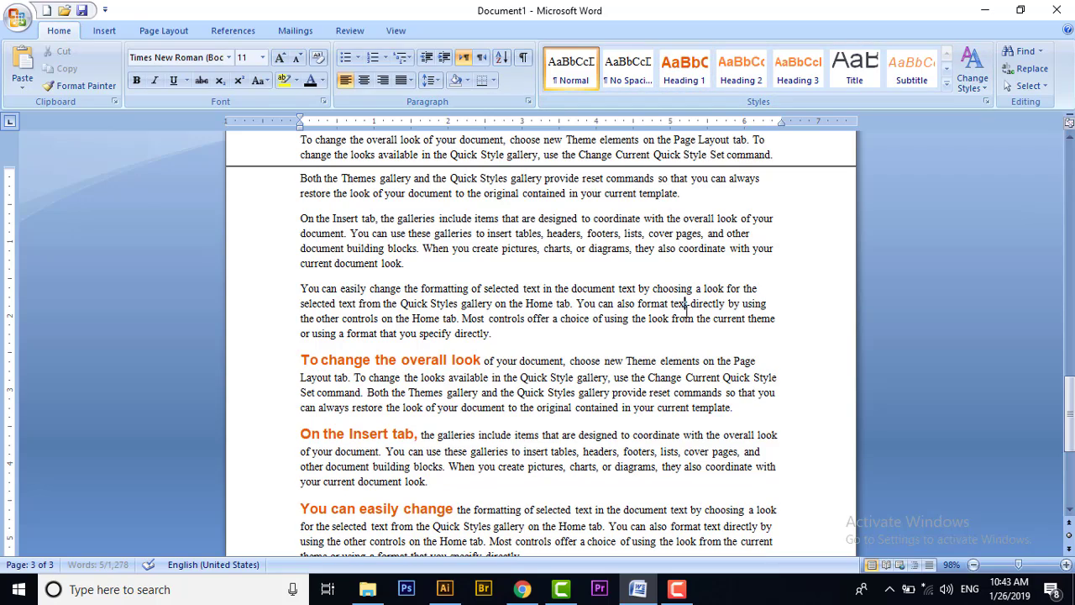
left_click_drag(1069, 411, 1069, 181)
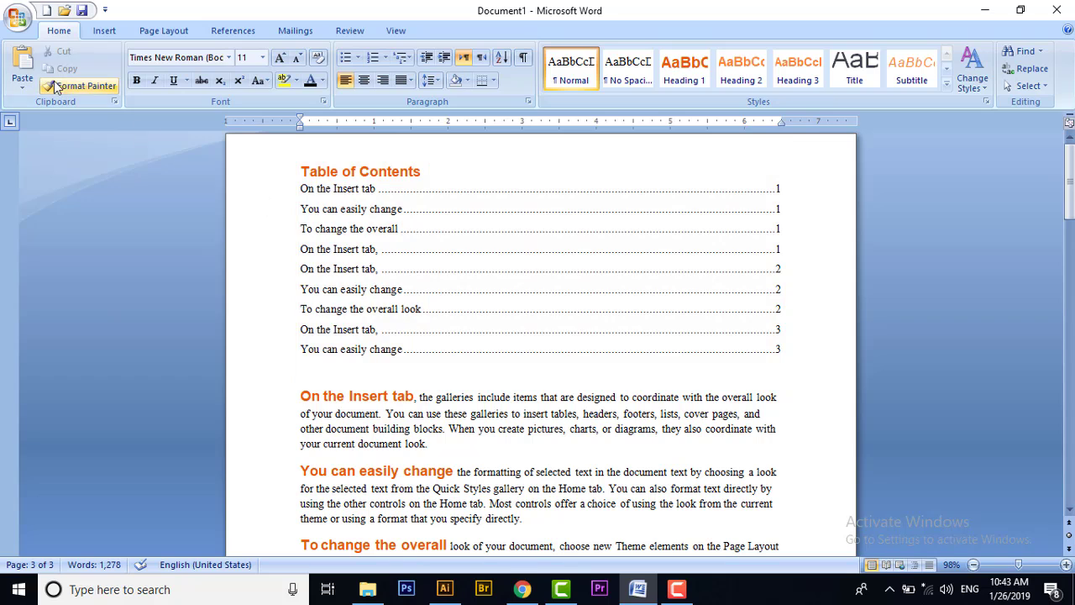
- Update the entire table of contents so it adds the 'To change the overall look' entry, ten headings in all
left_click(227, 34)
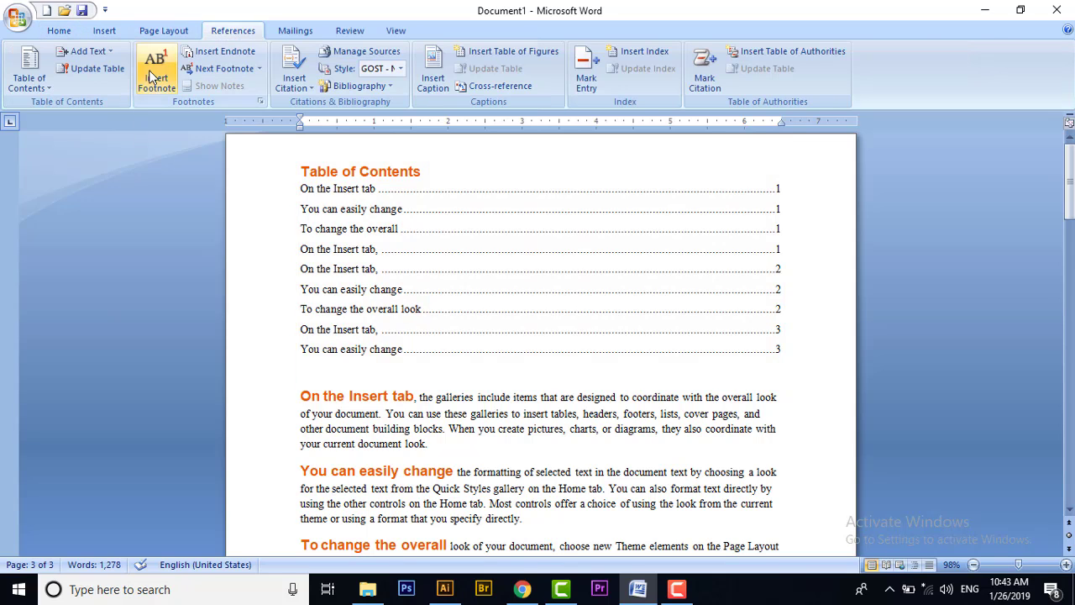
left_click(92, 68)
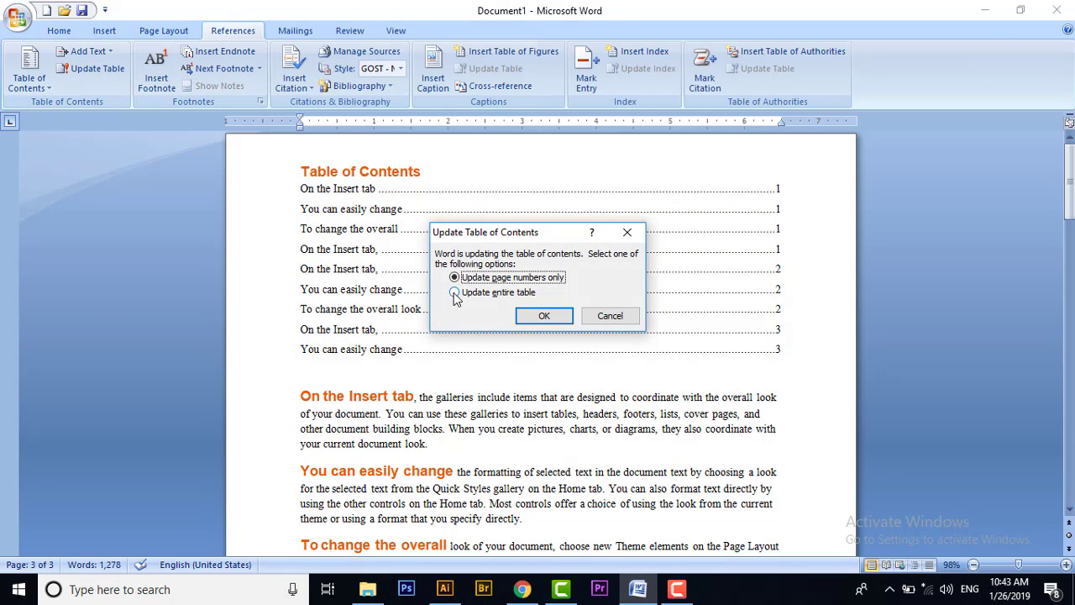
left_click(456, 293)
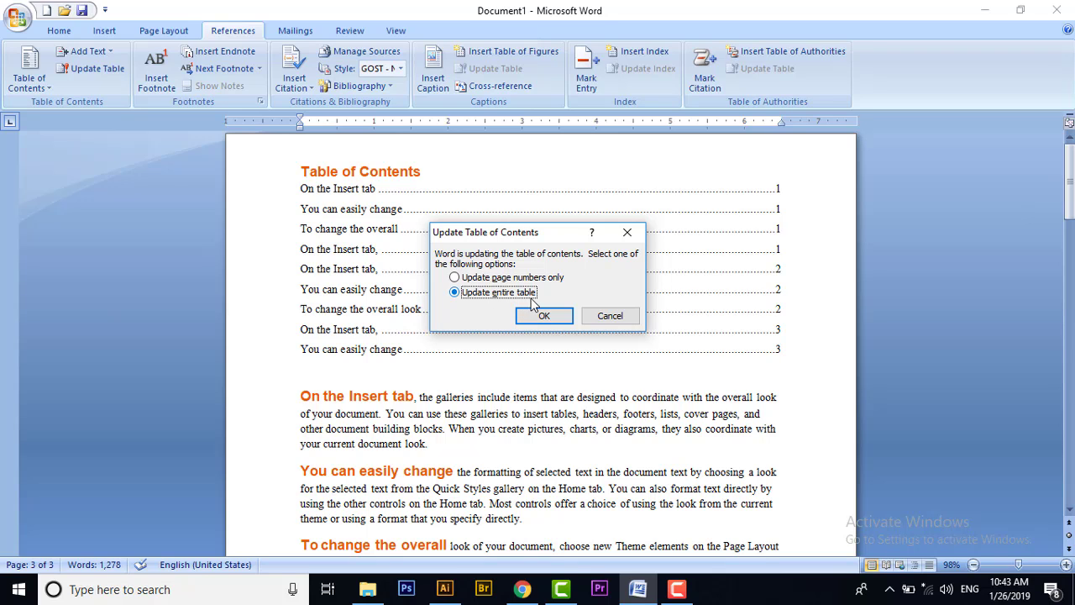
left_click(544, 315)
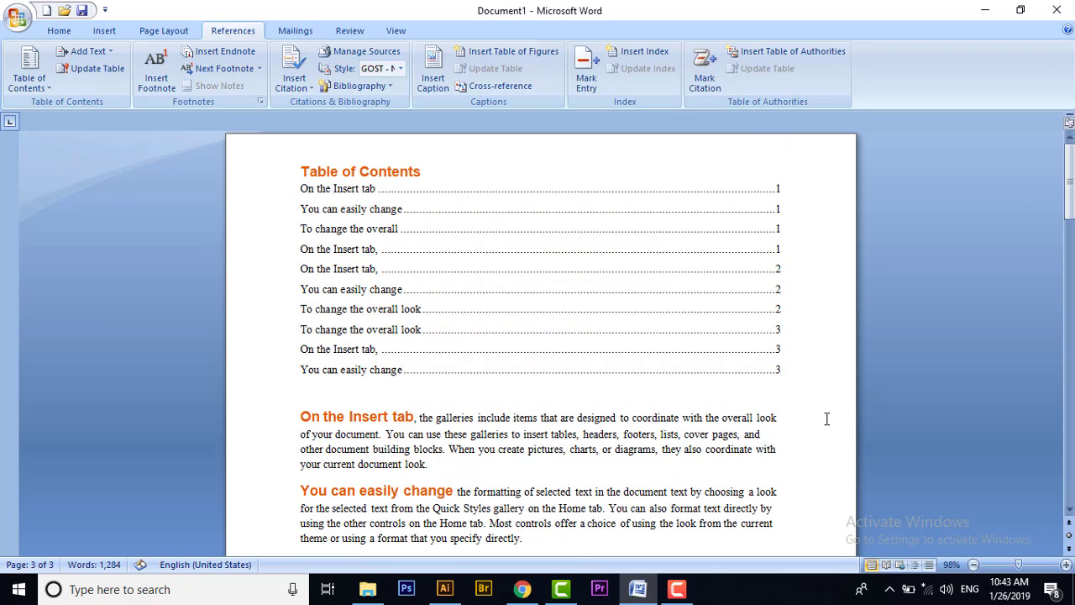
left_click(666, 334)
left_click(308, 385)
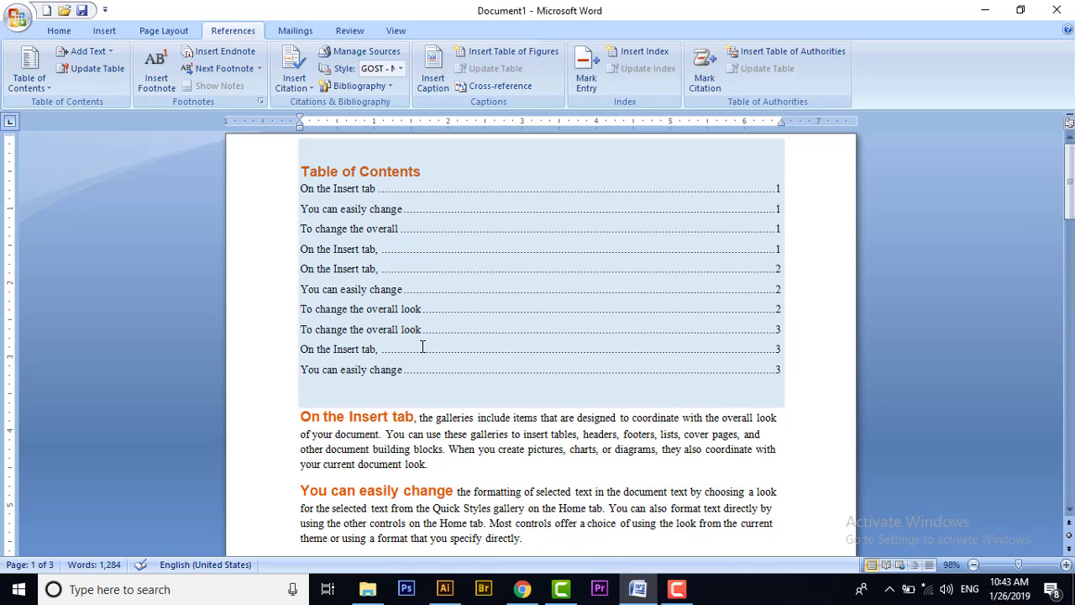
key("Down")
key("Down")
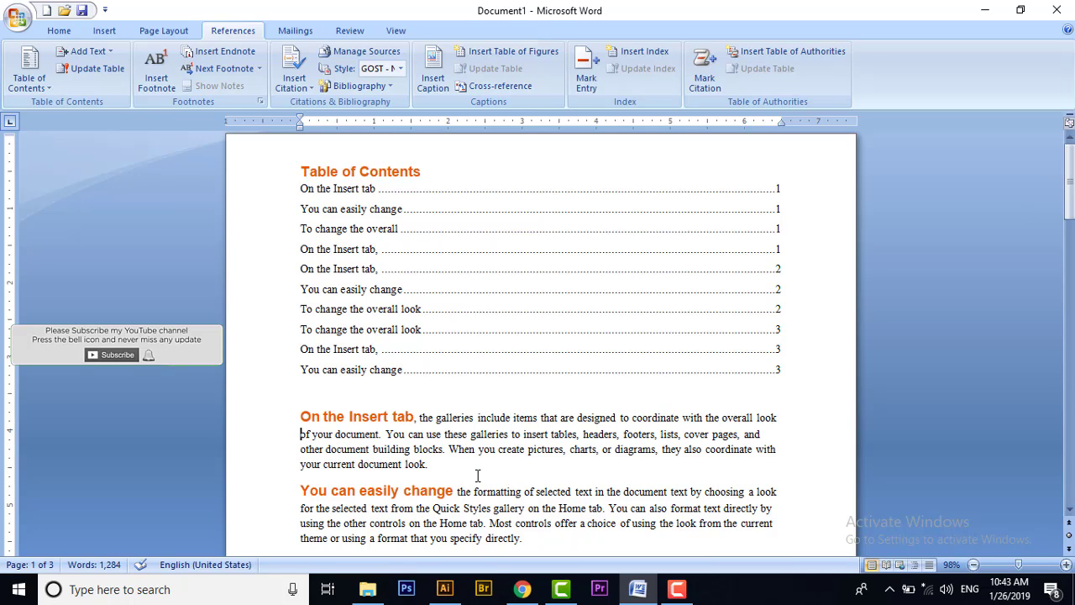
- Create Document2 and generate three sample paragraphs with =rand()
key("ctrl+n")
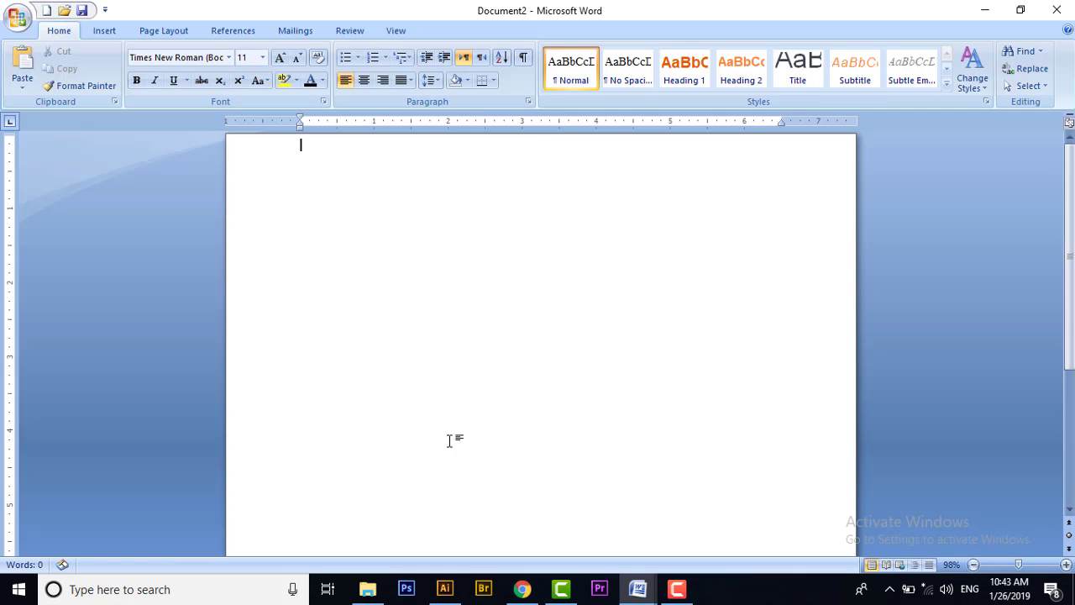
left_click(101, 31)
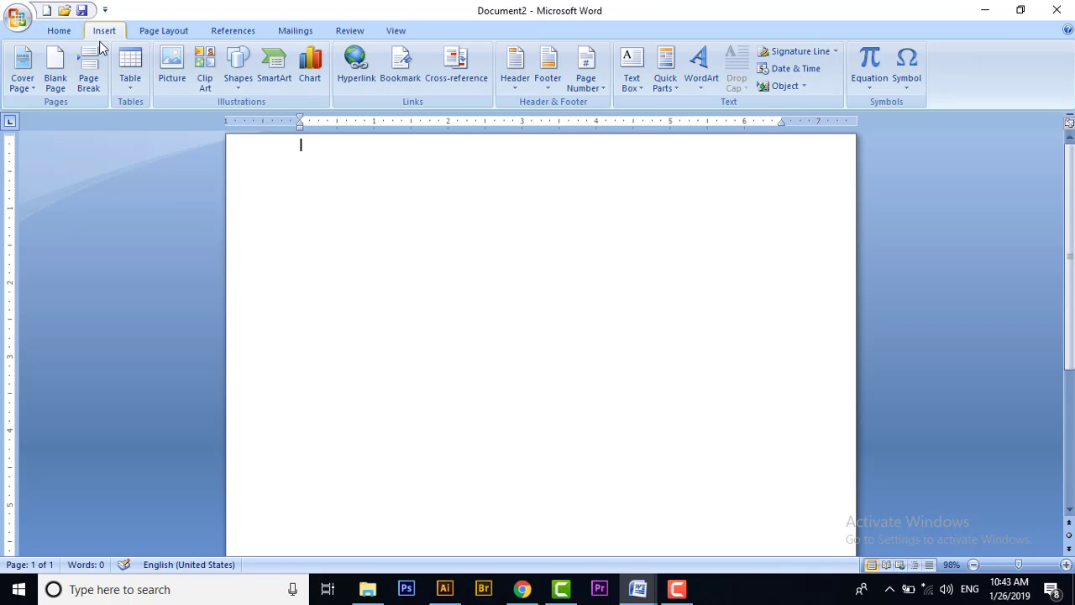
left_click(169, 31)
left_click(244, 31)
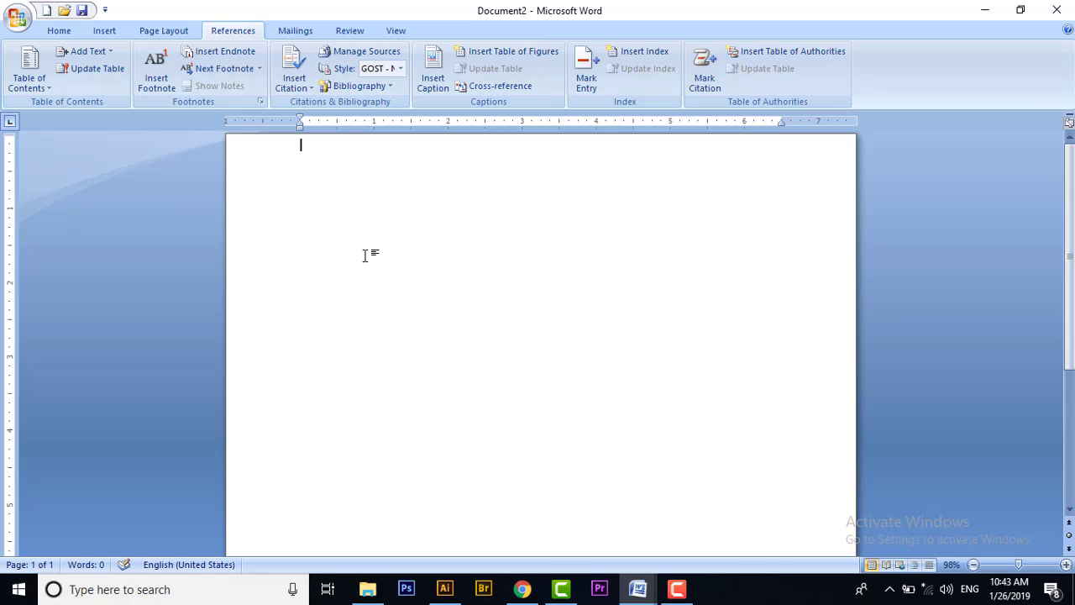
type("-")
type("rand()")
key("Return")
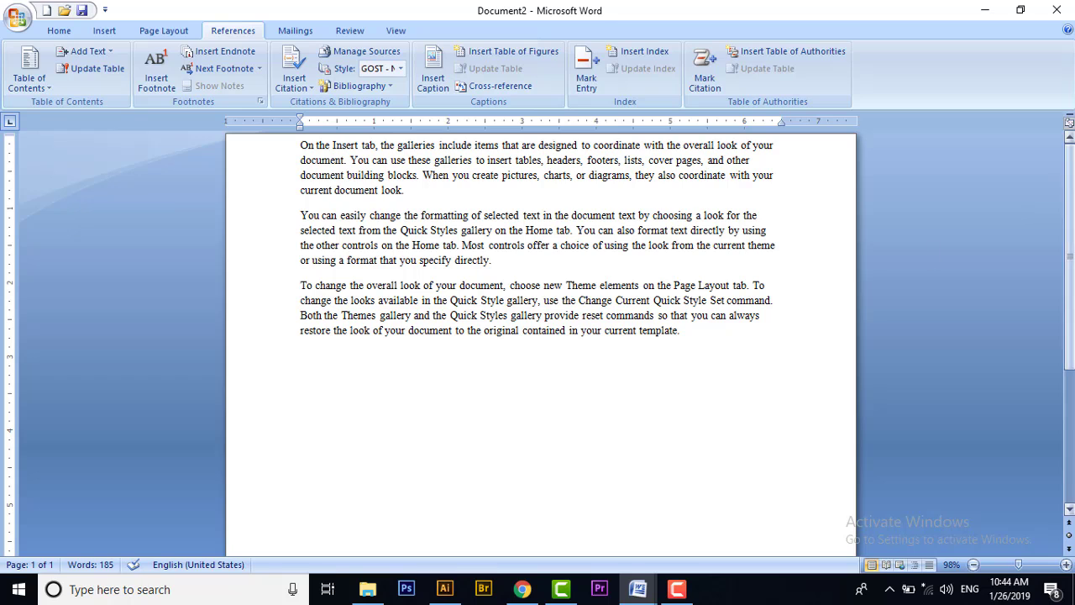
- Insert footnote 1 after 'current document look.' at the end of the first paragraph
left_click(973, 565)
left_click(972, 564)
left_click(973, 565)
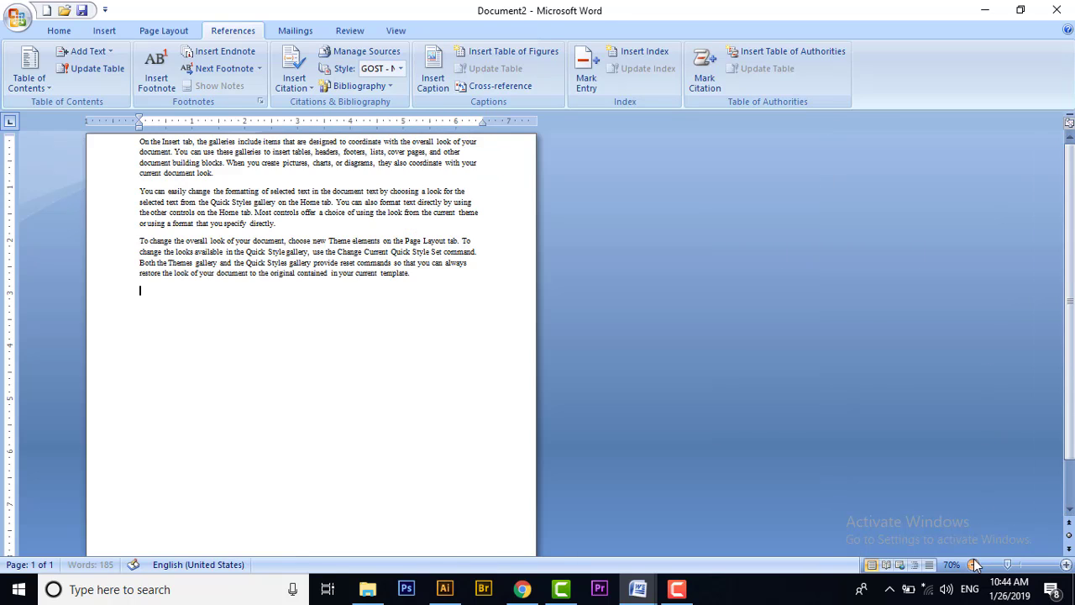
left_click(972, 564)
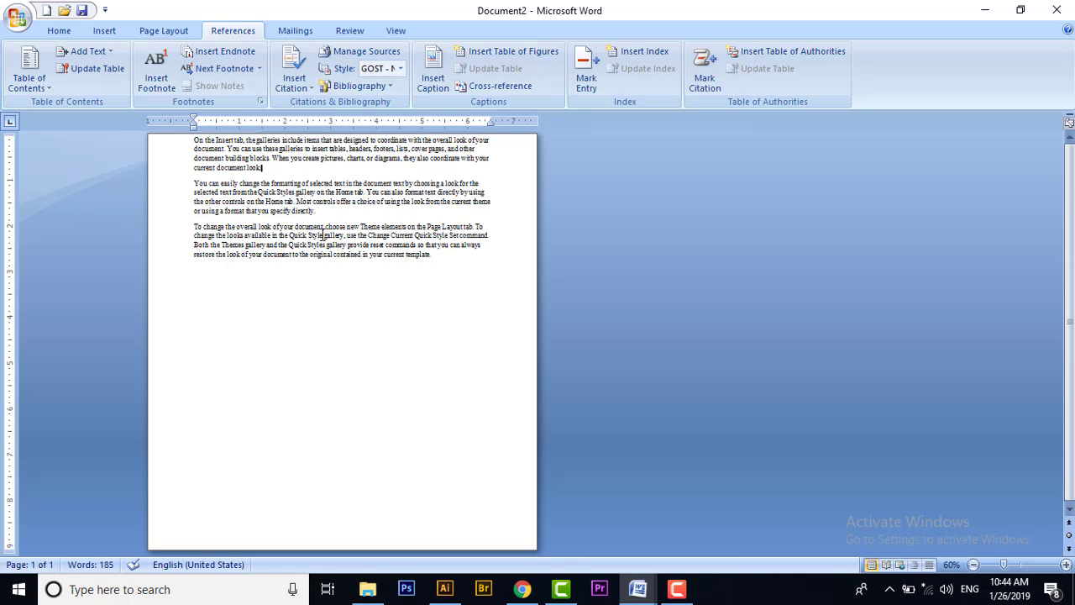
left_click(1066, 565)
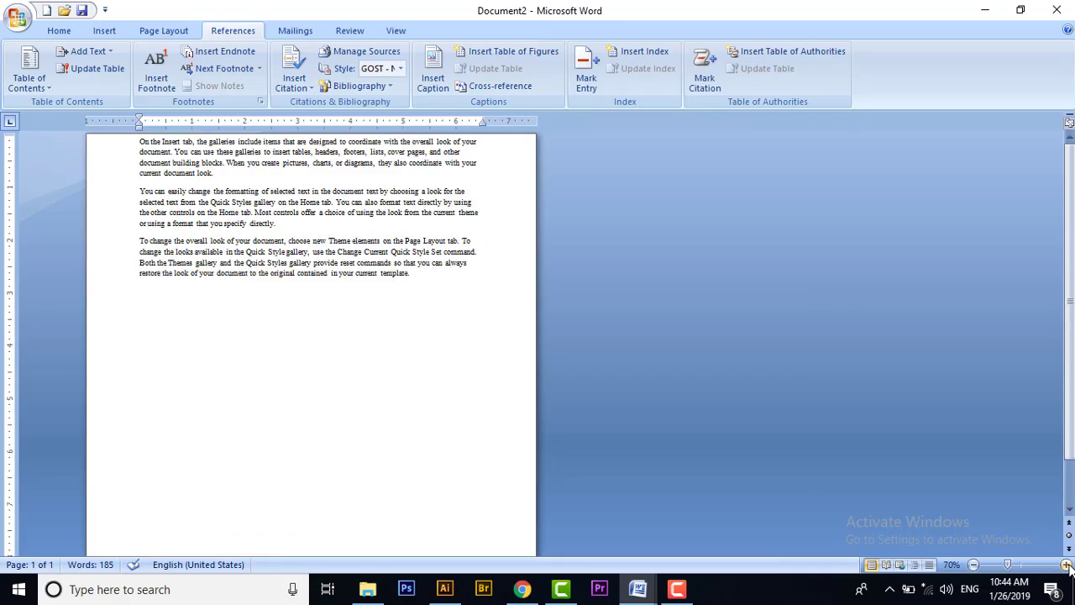
left_click(1066, 564)
left_click(1066, 565)
left_click(1066, 564)
left_click(1066, 564)
left_click(1065, 565)
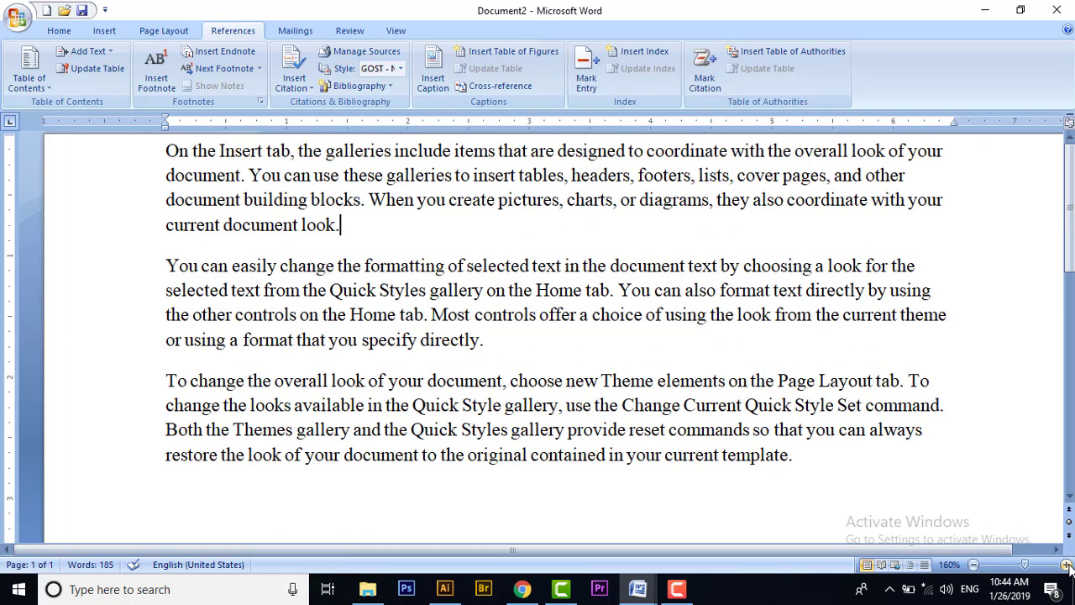
left_click(356, 224)
left_click(145, 79)
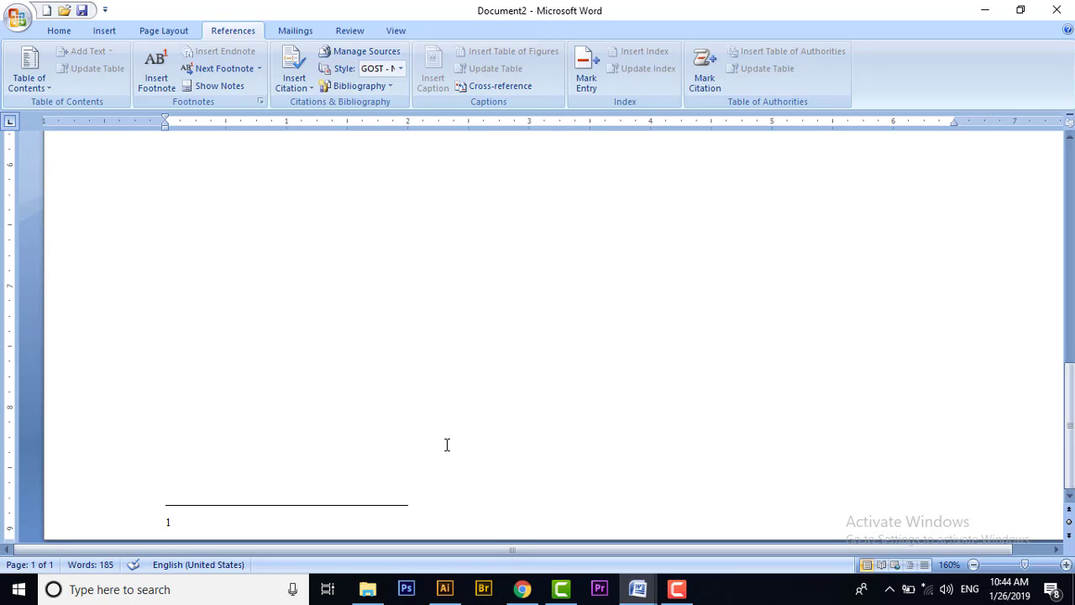
- Enter 'This Paragraph is very Important' as the text of footnote 1, fixing typos
type("this ")
type("p")
key("BackSpace")
type("Para")
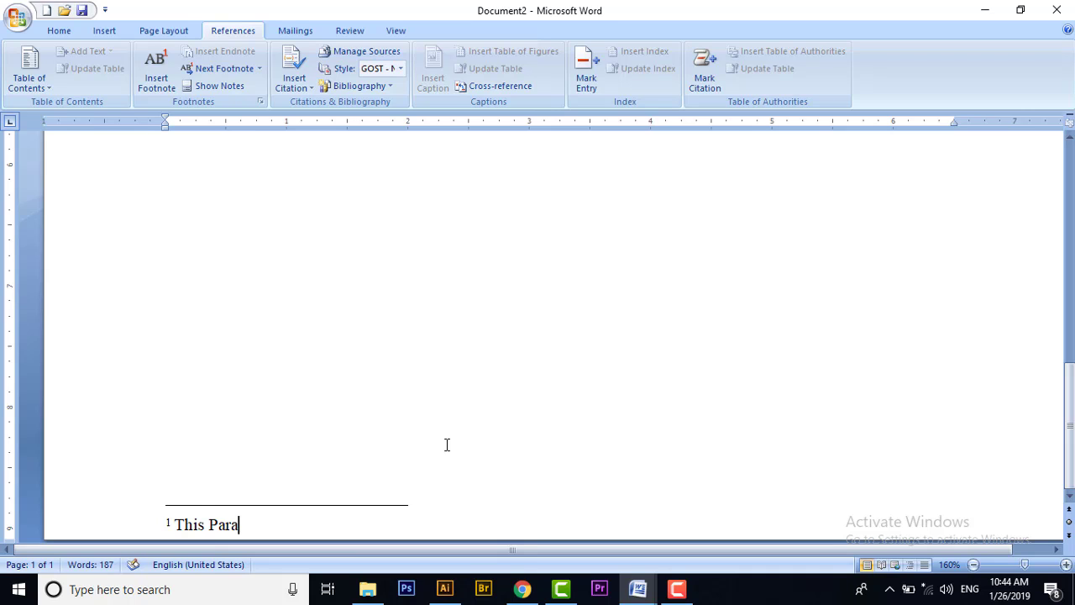
type("graph")
type(" is ")
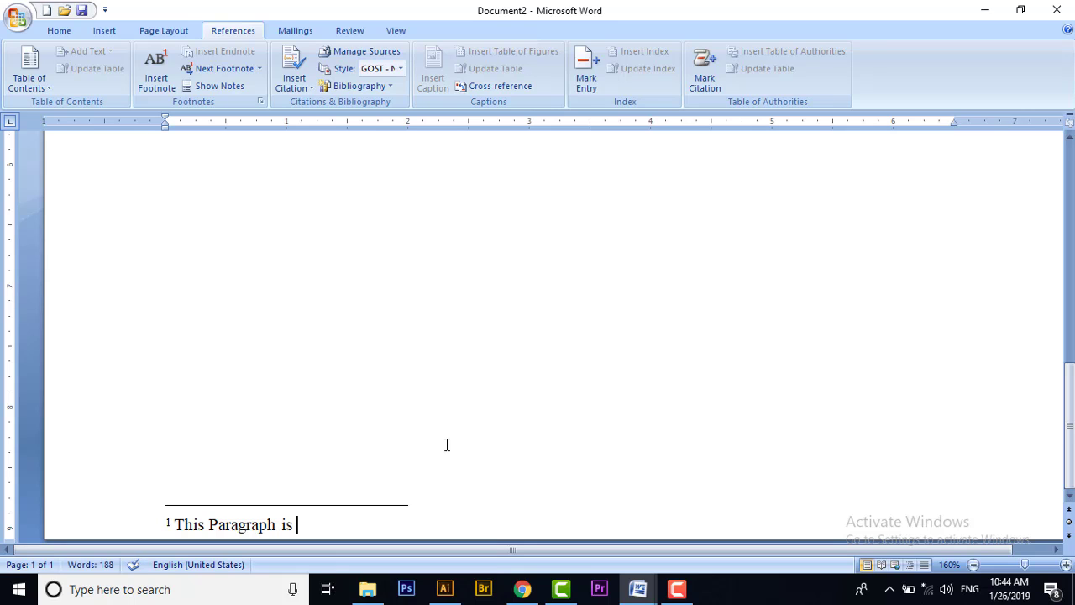
type("very ")
type("l")
key("BackSpace")
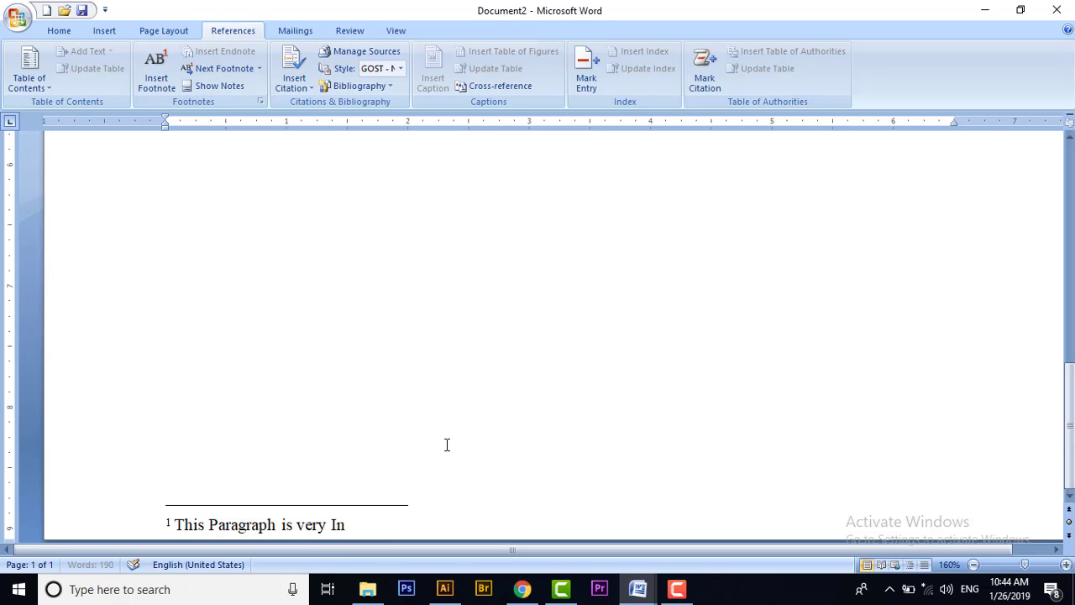
key("BackSpace")
type("mpo")
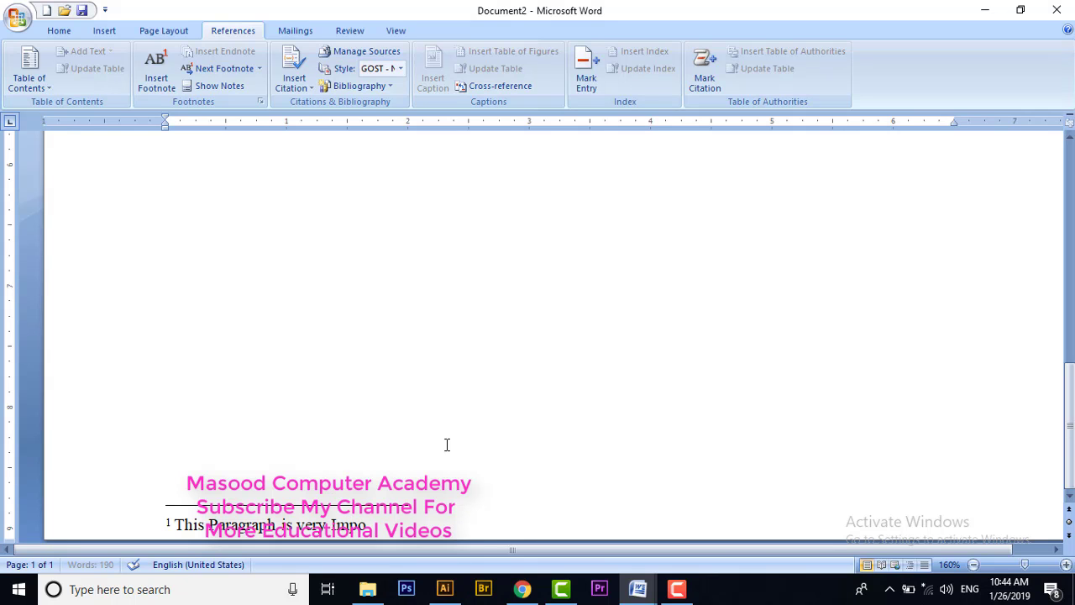
type("rta")
type("nt")
- Return to the body text and scroll down through the document
left_click(461, 451)
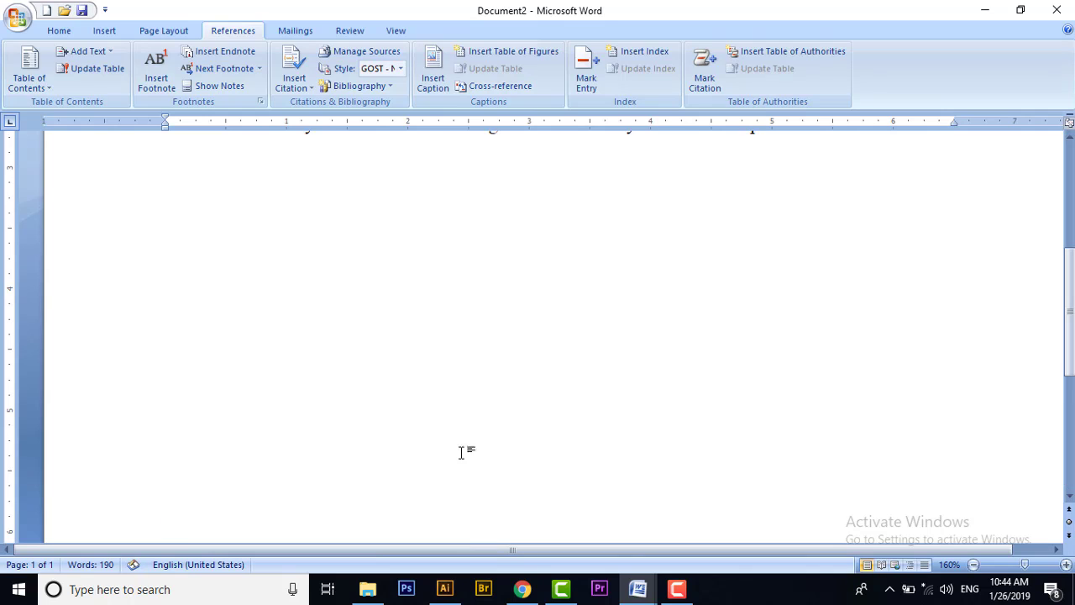
left_click_drag(1069, 327, 1069, 220)
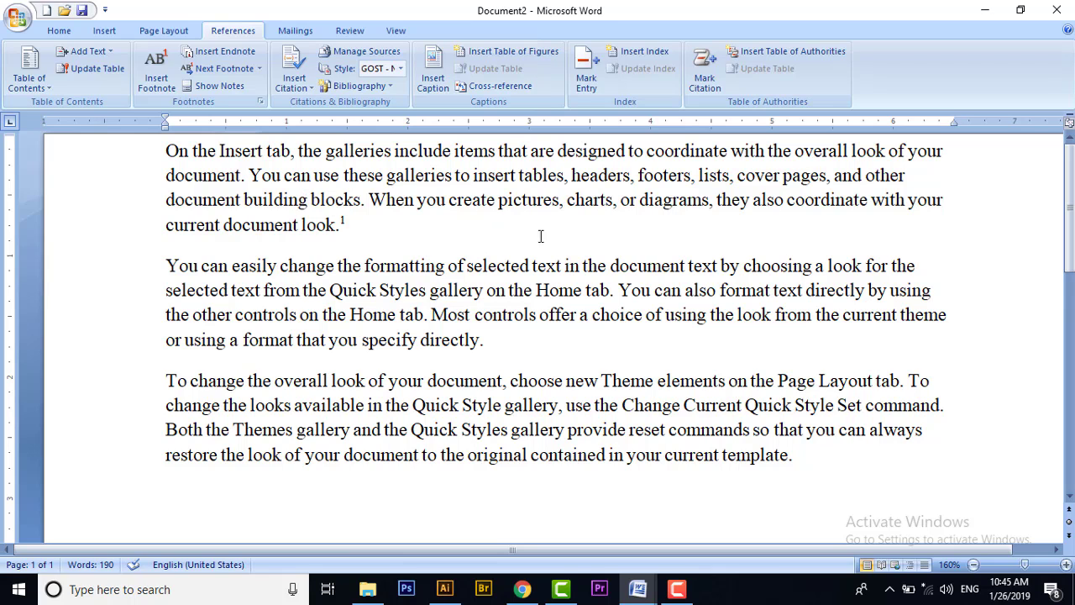
mouse_move(1071, 219)
left_mouse_down()
mouse_move(1071, 432)
mouse_move(1070, 223)
left_mouse_up()
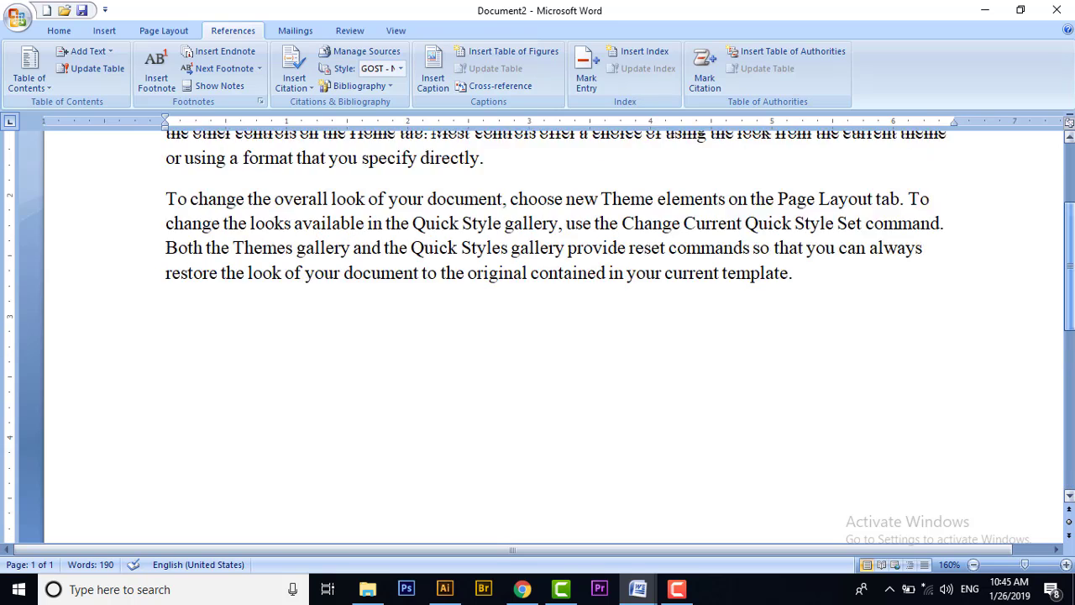
scroll(238, 42, "down", 1)
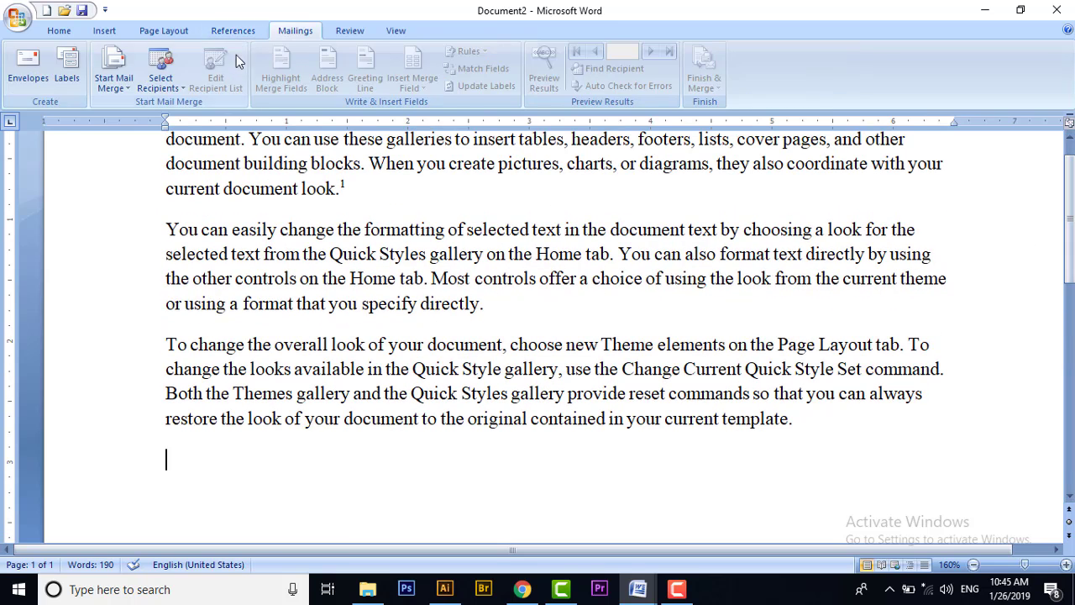
- Insert an endnote after 'directly.' at the end of the second paragraph
left_click(485, 306)
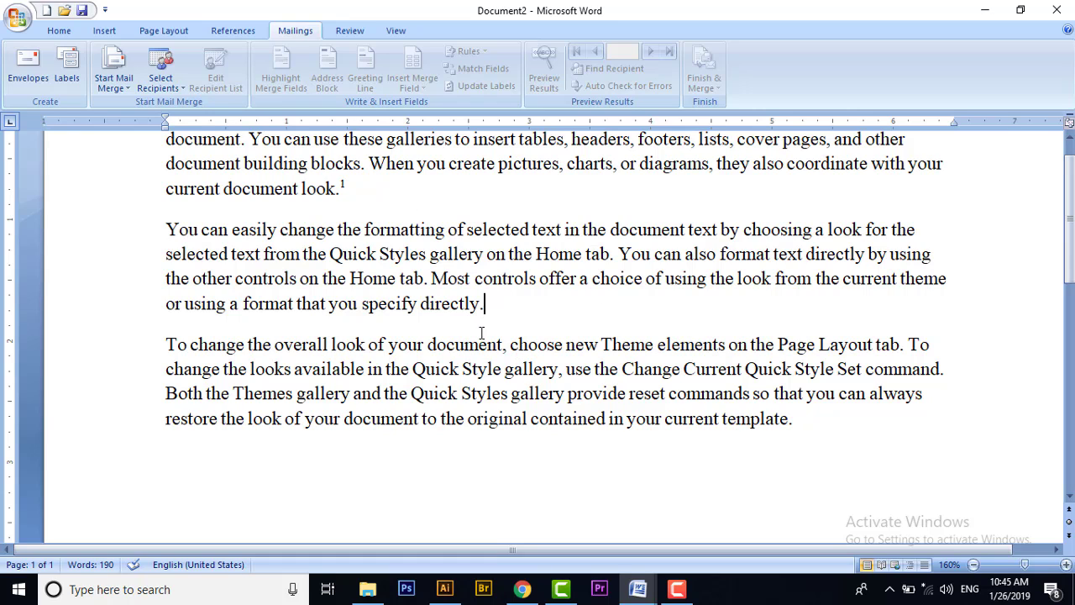
left_click(250, 30)
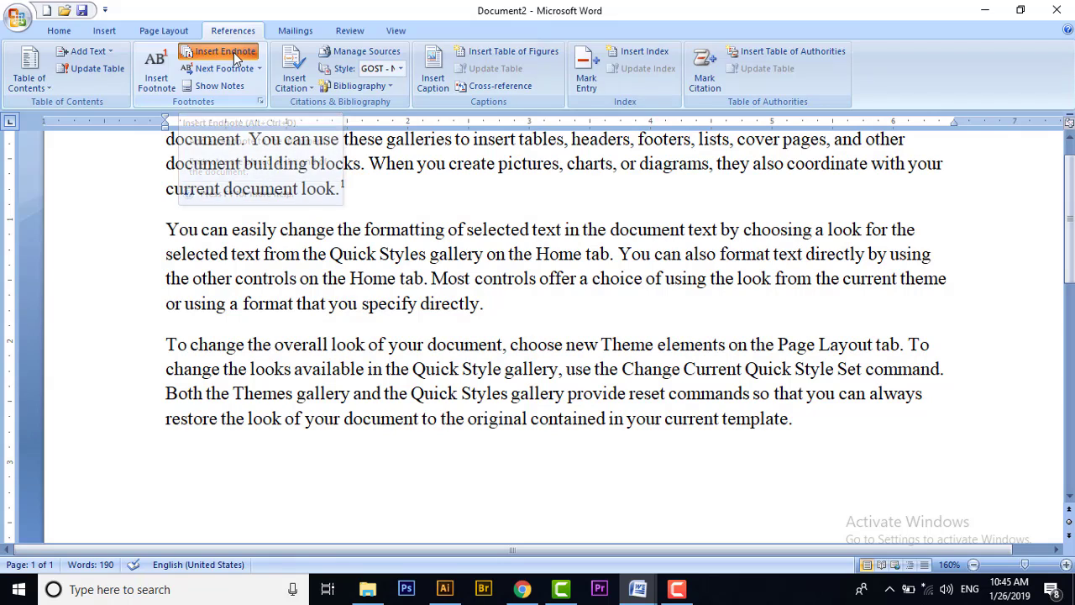
left_click(235, 55)
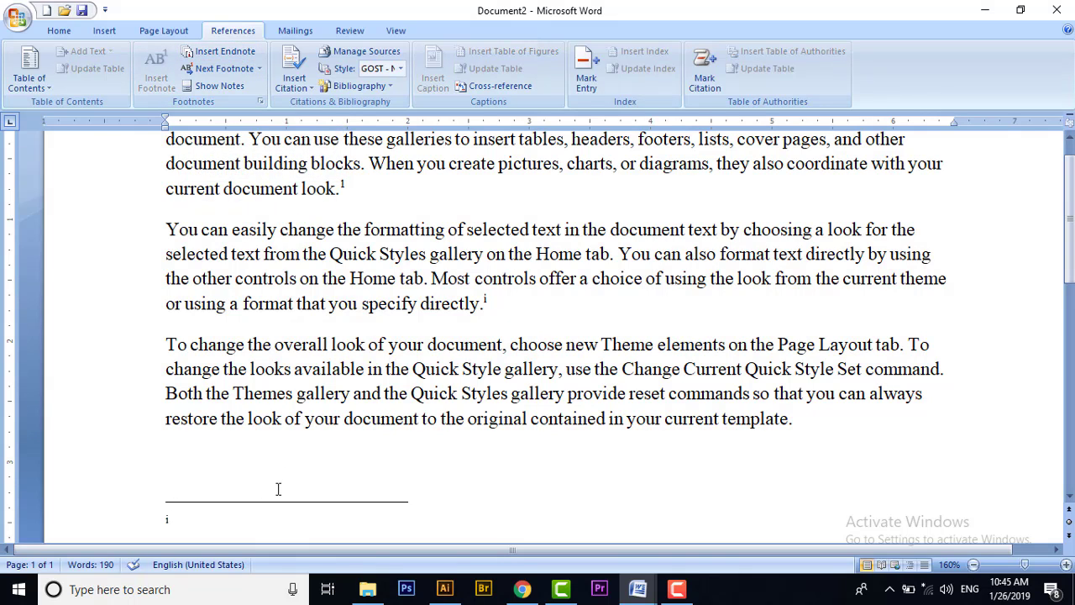
left_click_drag(1069, 225, 1069, 443)
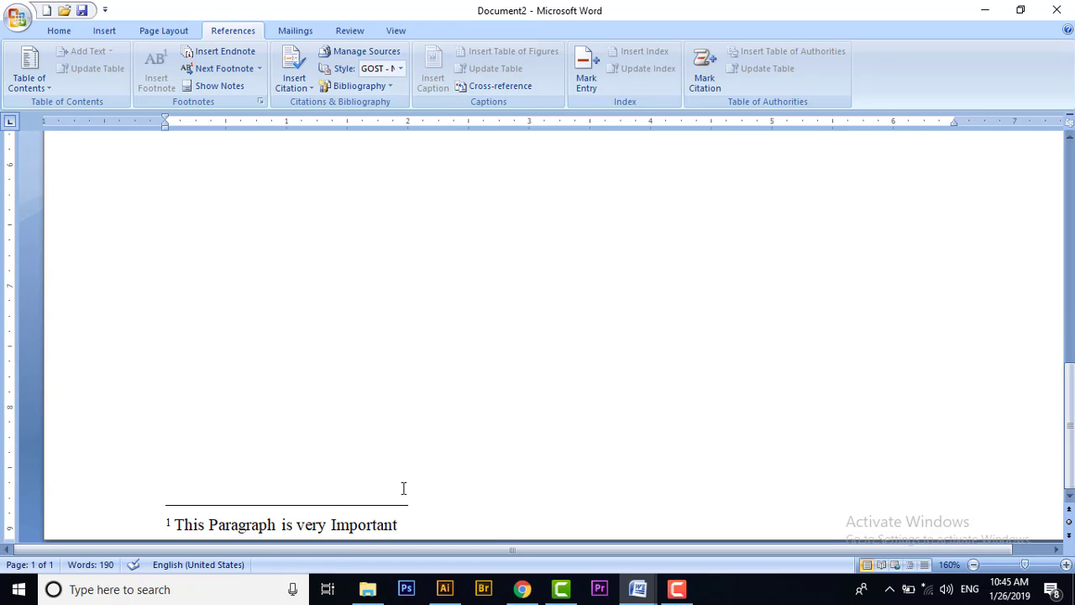
- Zoom out to 60%, then zoom back in until the text is readable
left_click(973, 564)
left_click(974, 565)
left_click(973, 564)
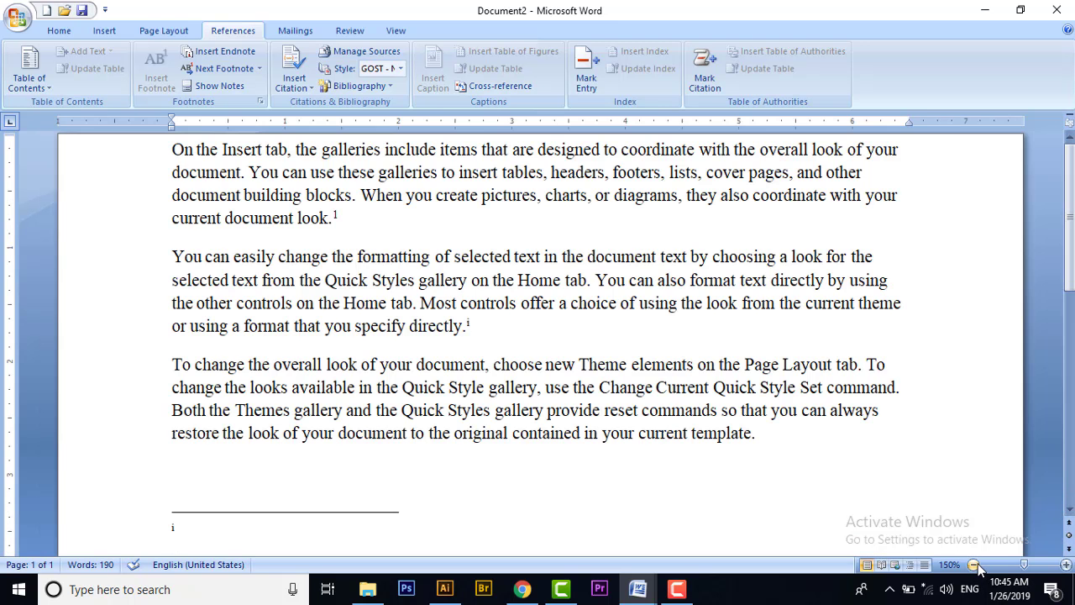
left_click(973, 564)
left_click(973, 565)
left_click(974, 564)
left_click(973, 564)
left_click(973, 564)
left_click(973, 564)
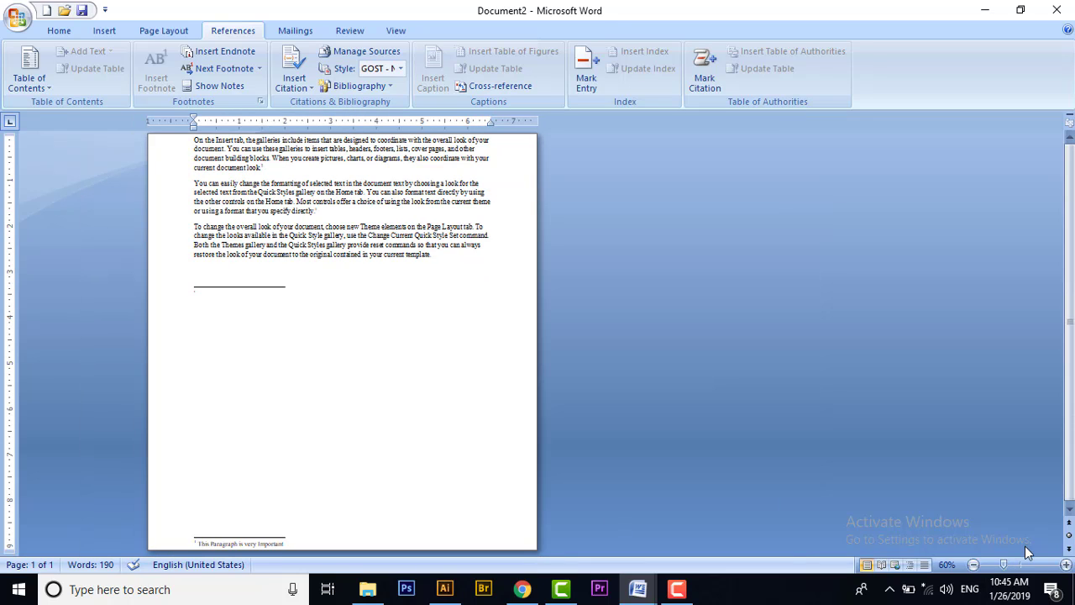
left_click(1065, 564)
left_click(1066, 564)
left_click(1066, 564)
left_click(1065, 564)
left_click(1066, 564)
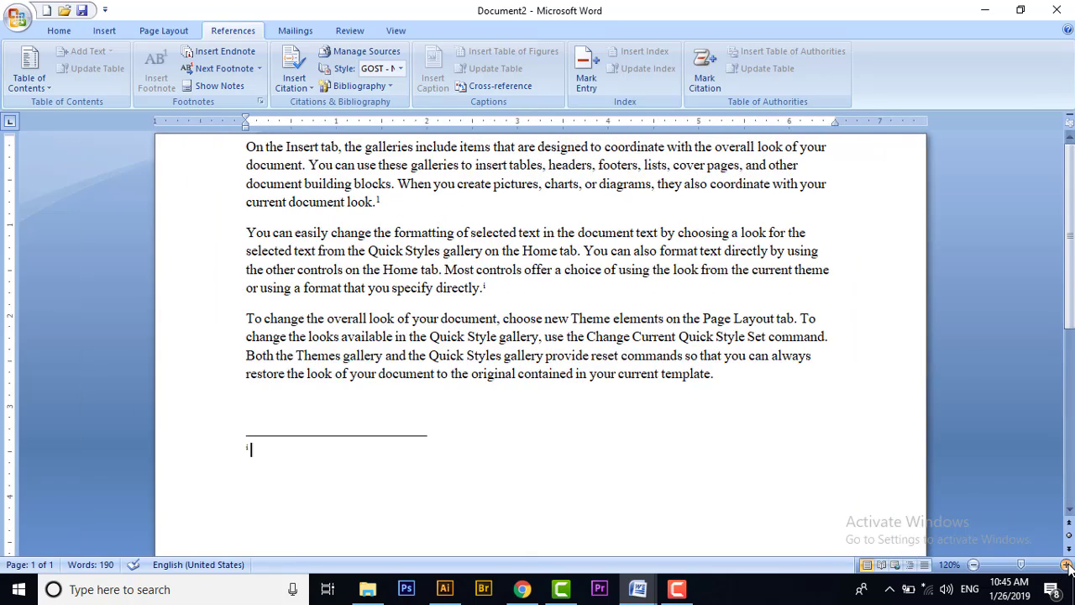
left_click(1066, 565)
left_click(1066, 564)
left_click(1066, 564)
left_click(1065, 564)
- Type 'In this paragraph all error is removed' as the endnote i text
scroll(751, 377, "down", 2)
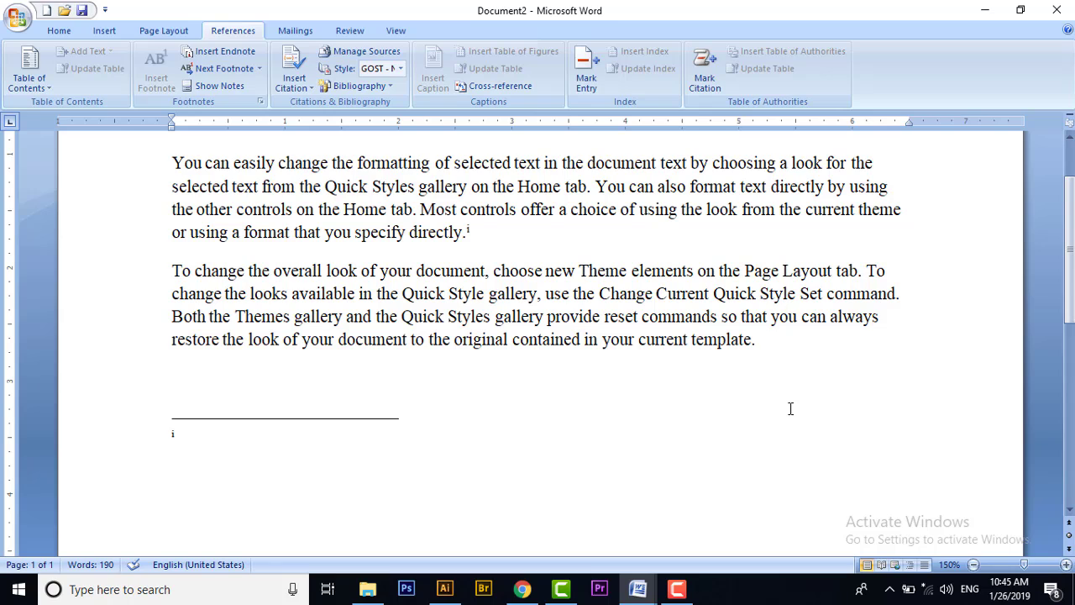
type("In ")
type("this p")
type("aragra")
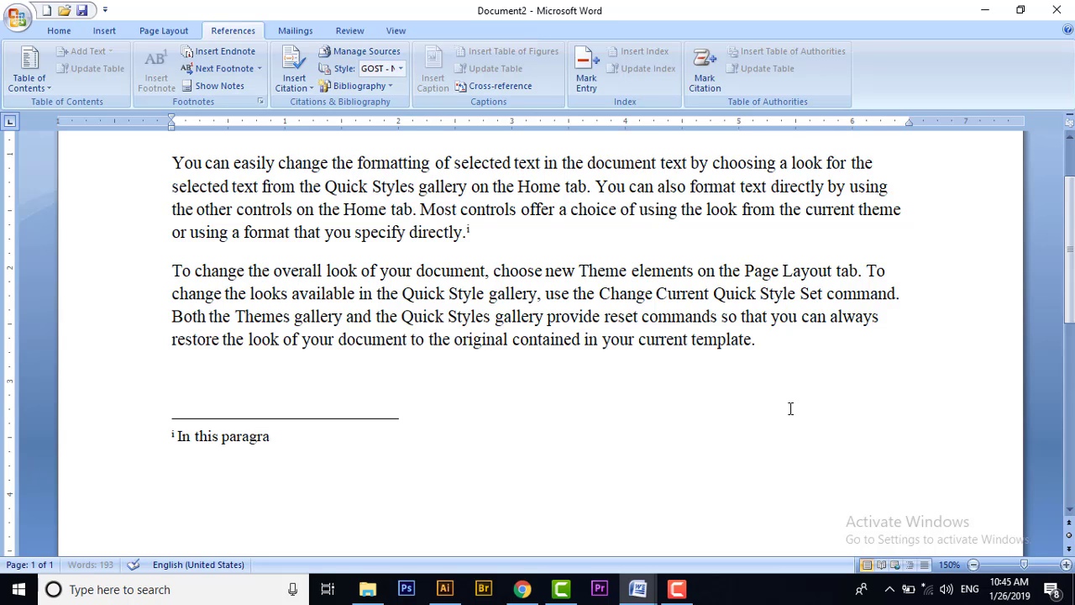
type("ph ")
type("all e")
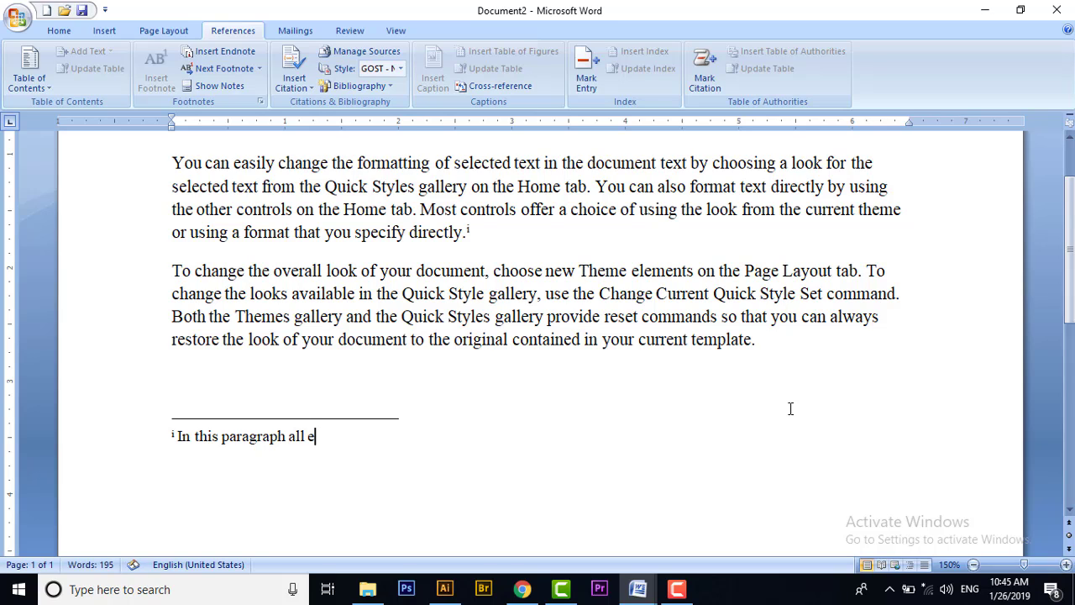
type("rror ")
type("is rem")
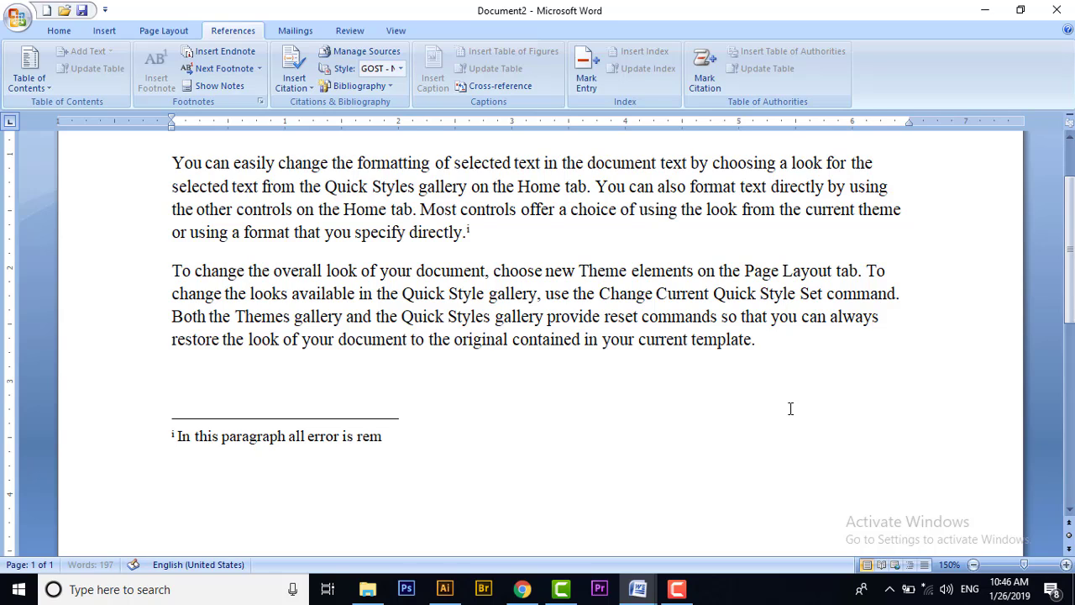
type("oved")
scroll(1071, 299, "up", 1)
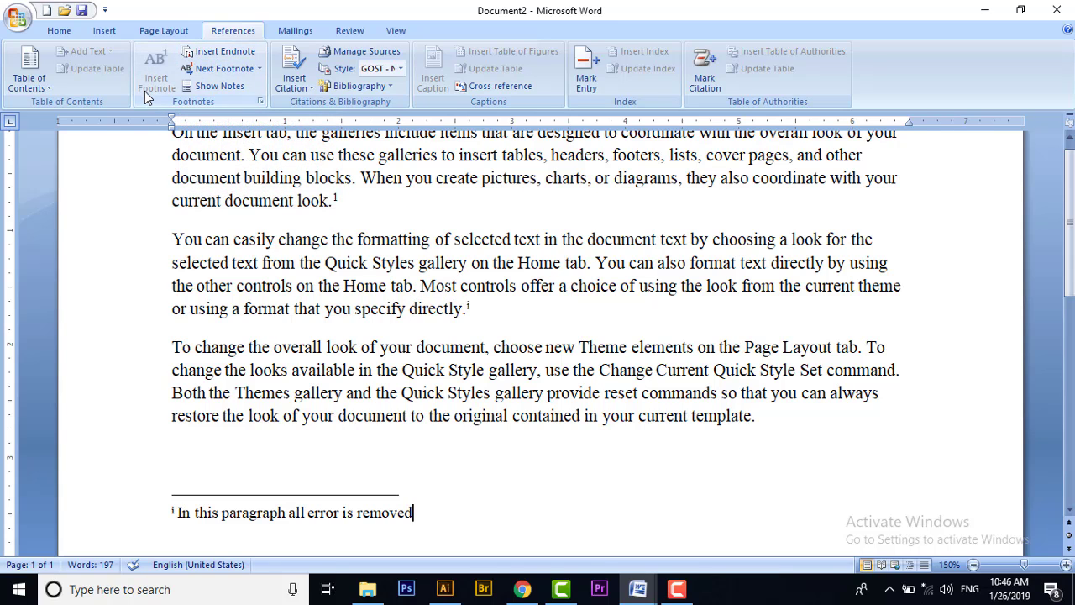
left_click_drag(1069, 223, 1069, 413)
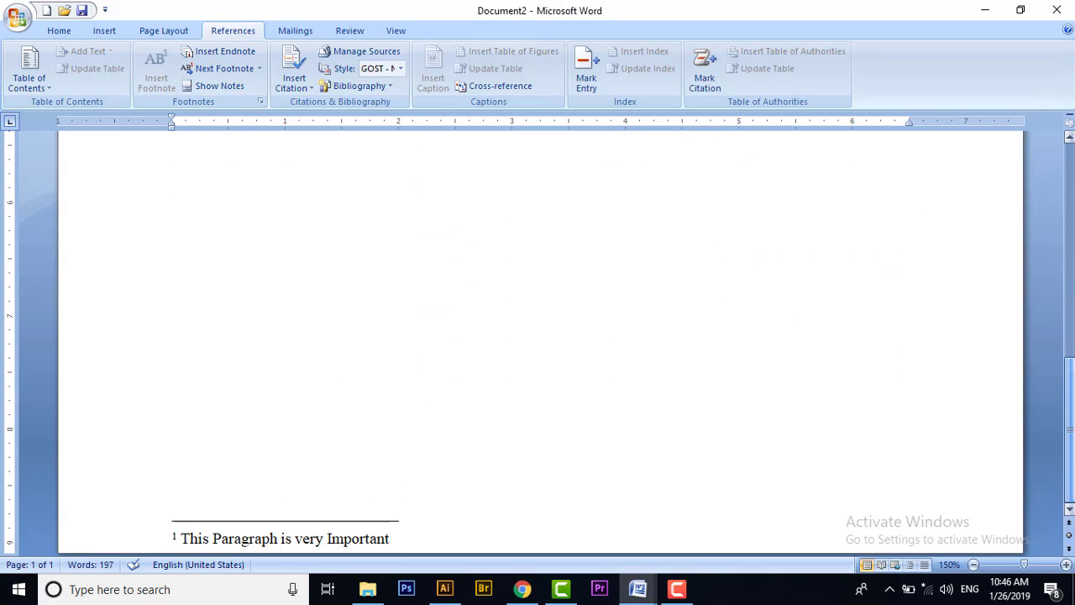
- Scroll through the document and zoom out to 130% to fit paragraphs and endnote
scroll(538, 336, "up", 1)
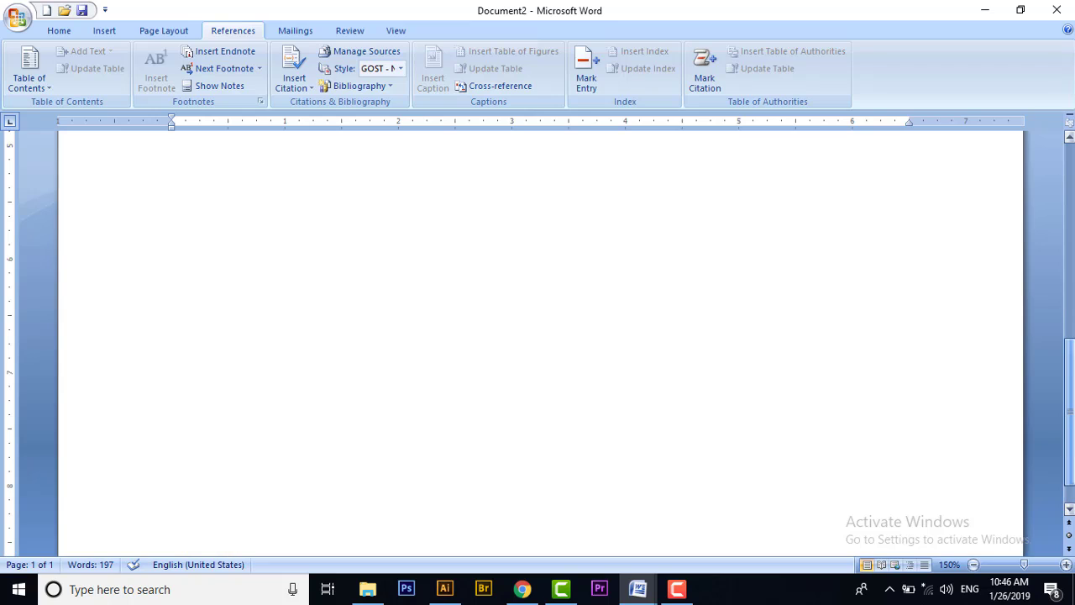
scroll(1069, 430, "down", 1)
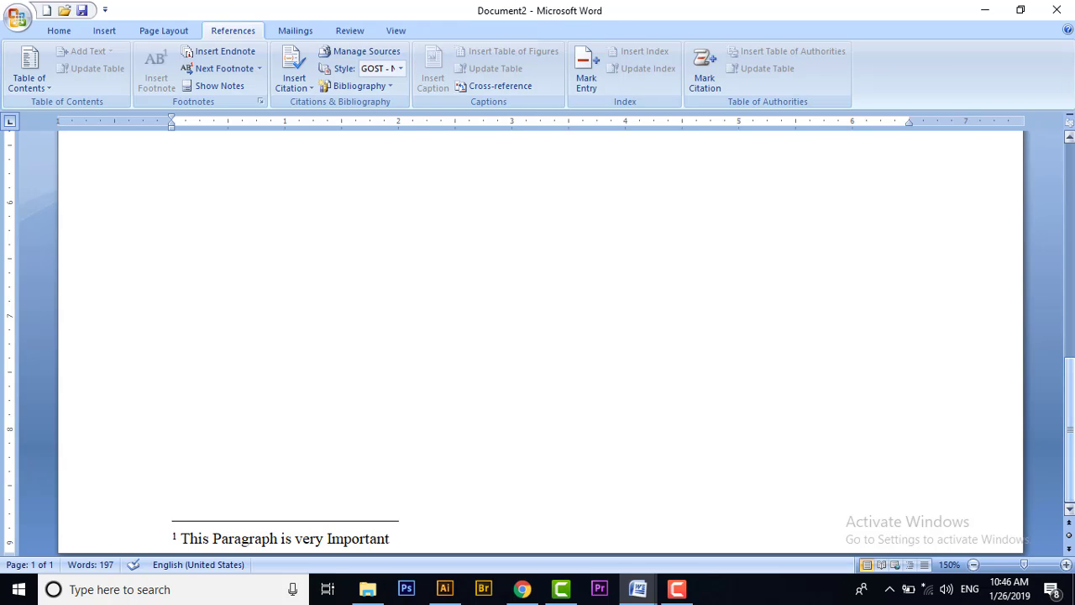
scroll(538, 336, "up", 10)
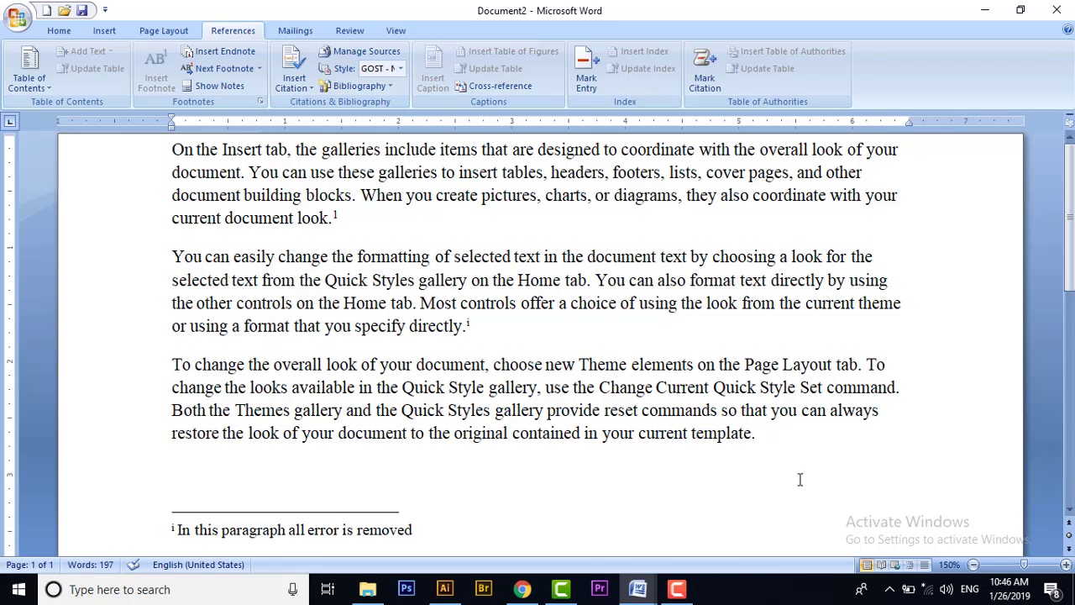
scroll(1067, 252, "down", 2)
scroll(479, 499, "down", 5)
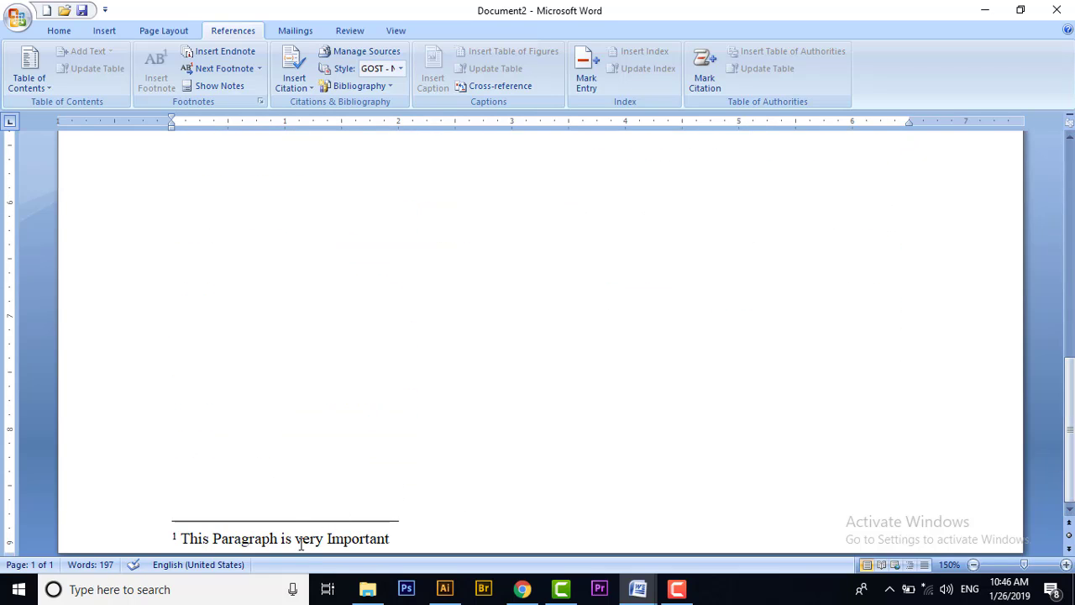
left_click(973, 564)
left_click(972, 564)
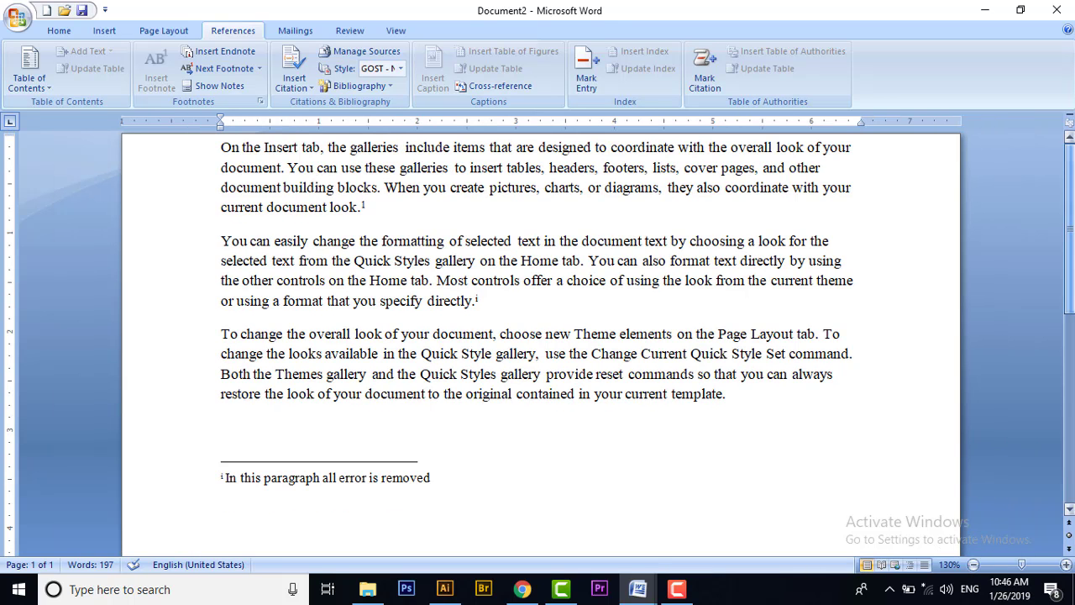
- Use Next Footnote choices to jump to the previous footnote, then the next endnote
left_click(260, 69)
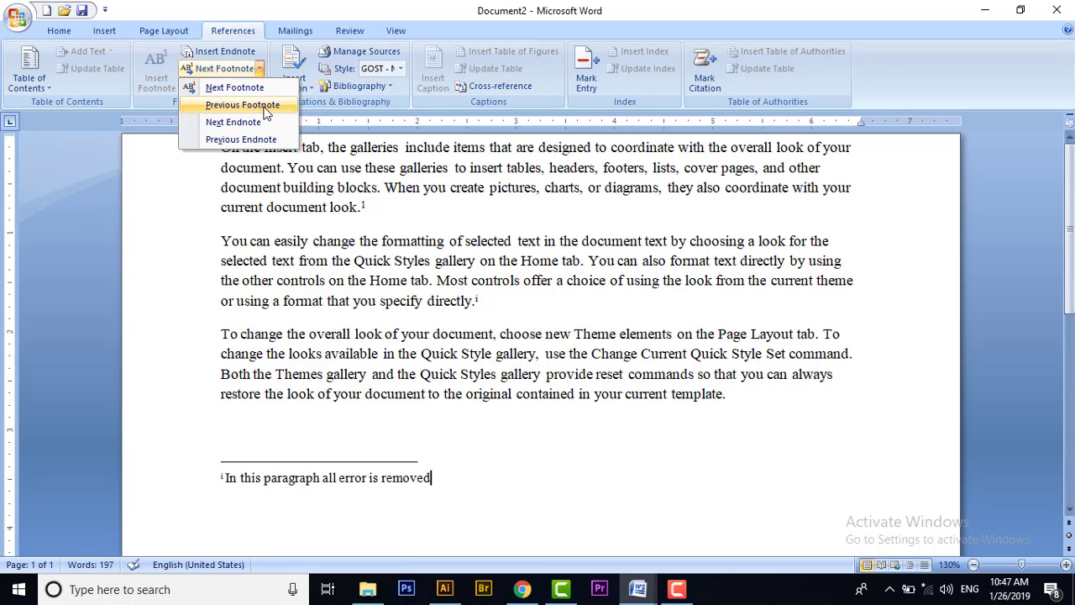
left_click(265, 106)
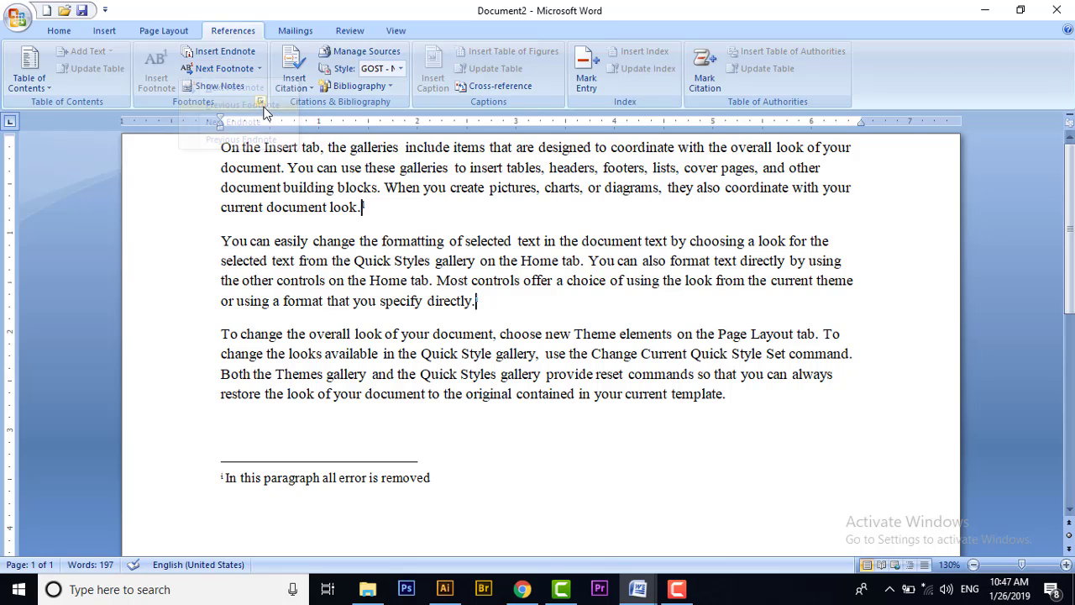
left_click(259, 68)
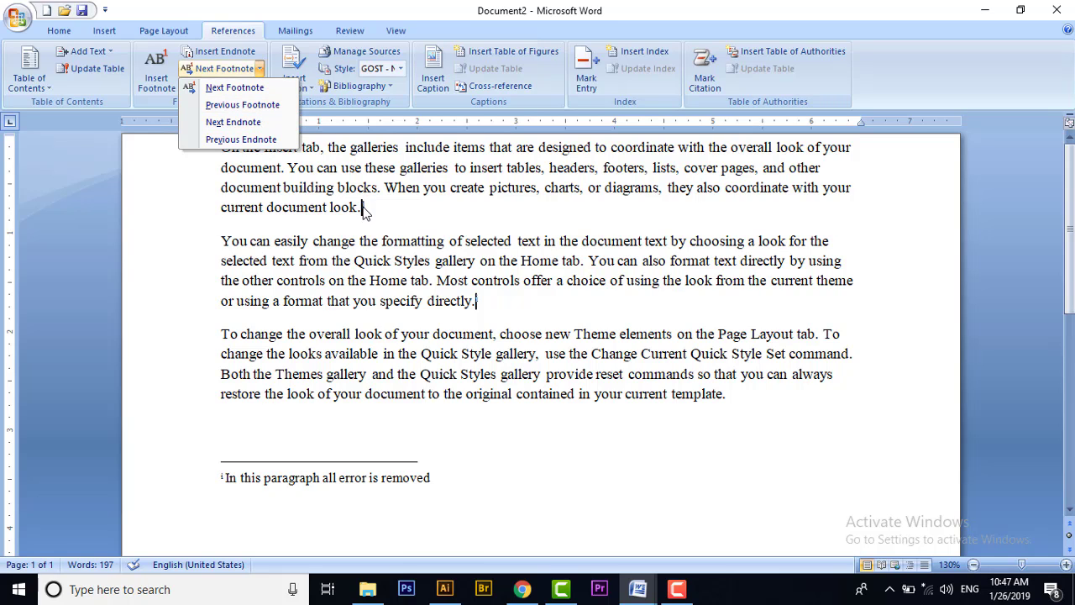
left_click(233, 122)
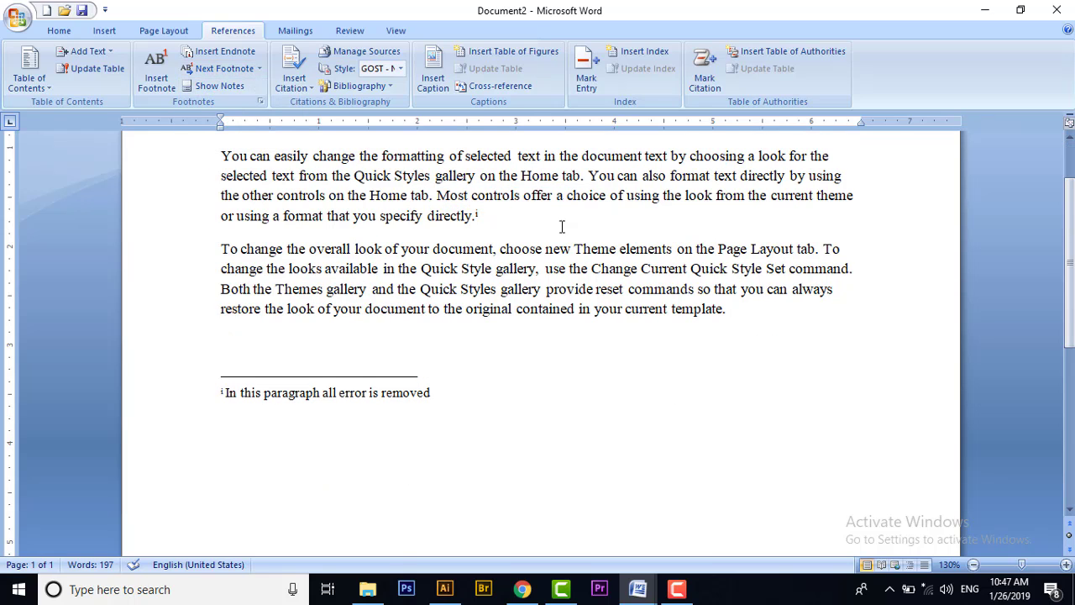
scroll(378, 227, "up", 2)
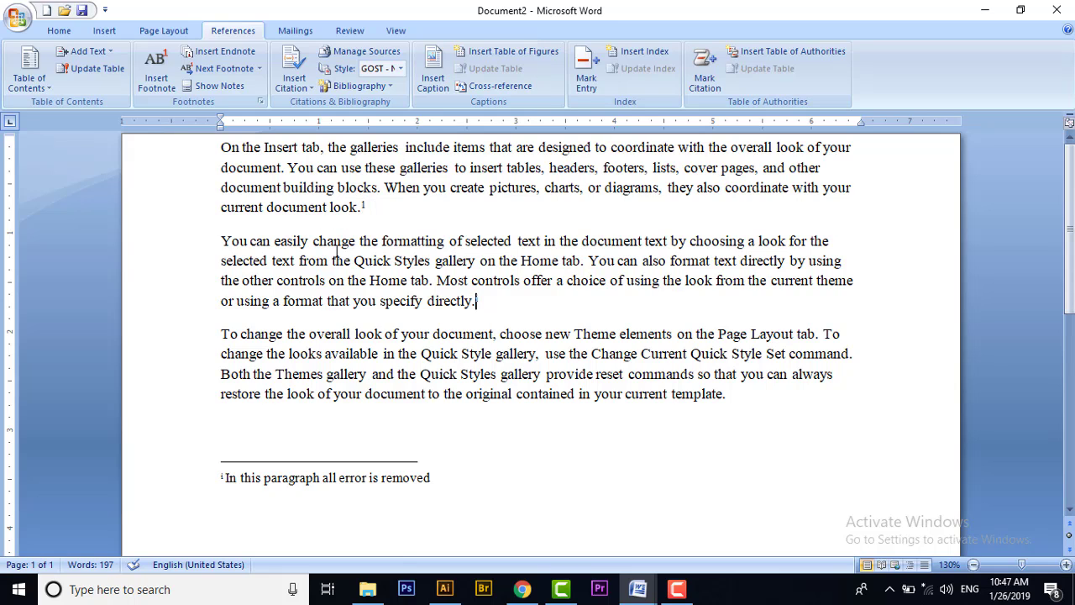
- Jump to the previous footnote again, then to the endnote mark after 'directly.'
left_click(259, 71)
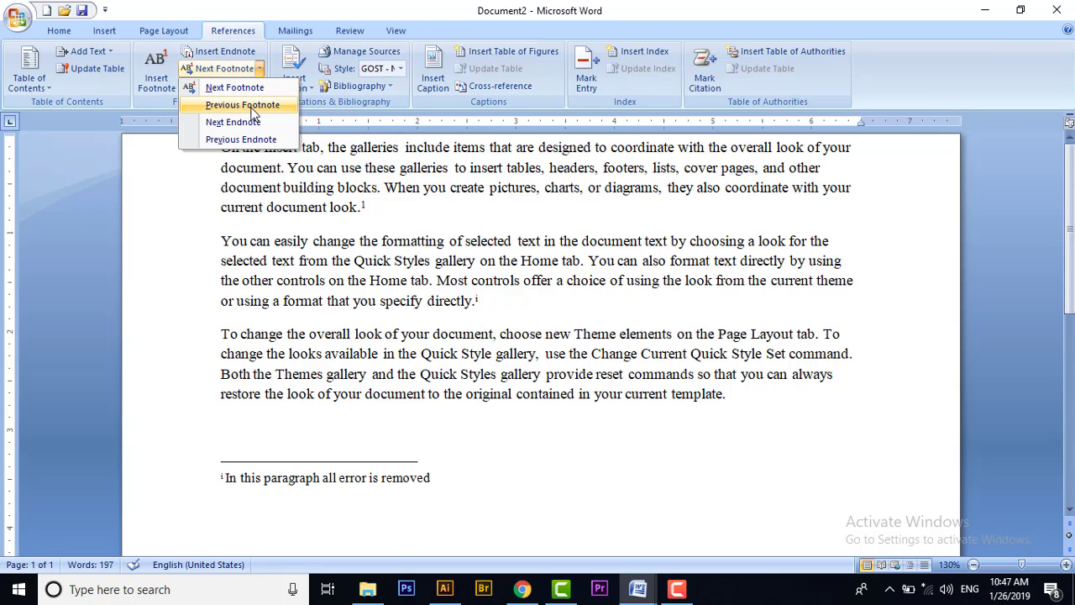
left_click(252, 105)
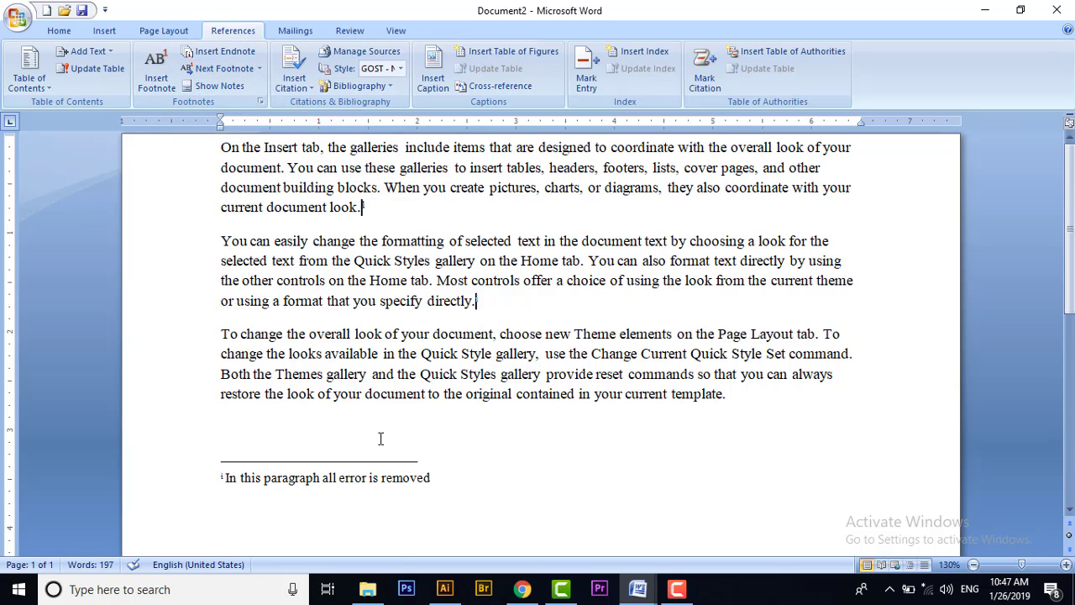
left_click(259, 69)
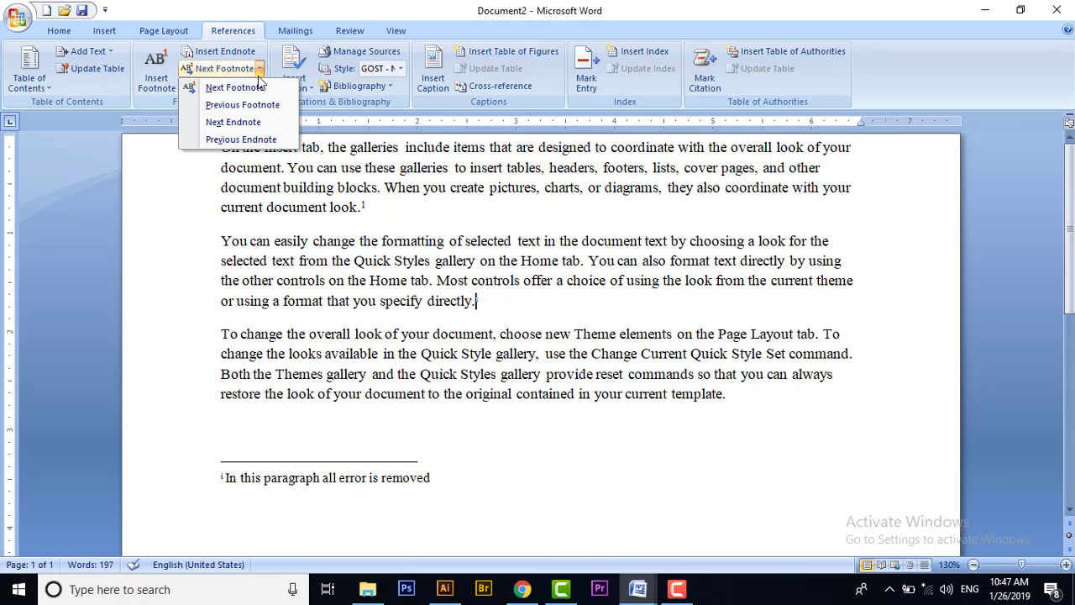
left_click(250, 130)
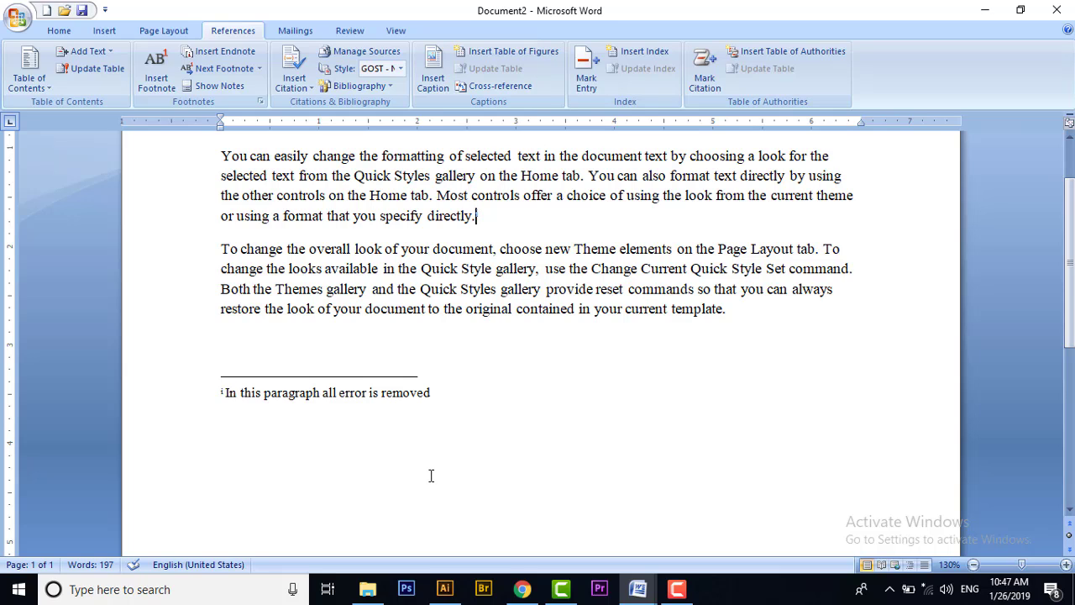
- Use Show Notes to view the footnote area
left_click(219, 86)
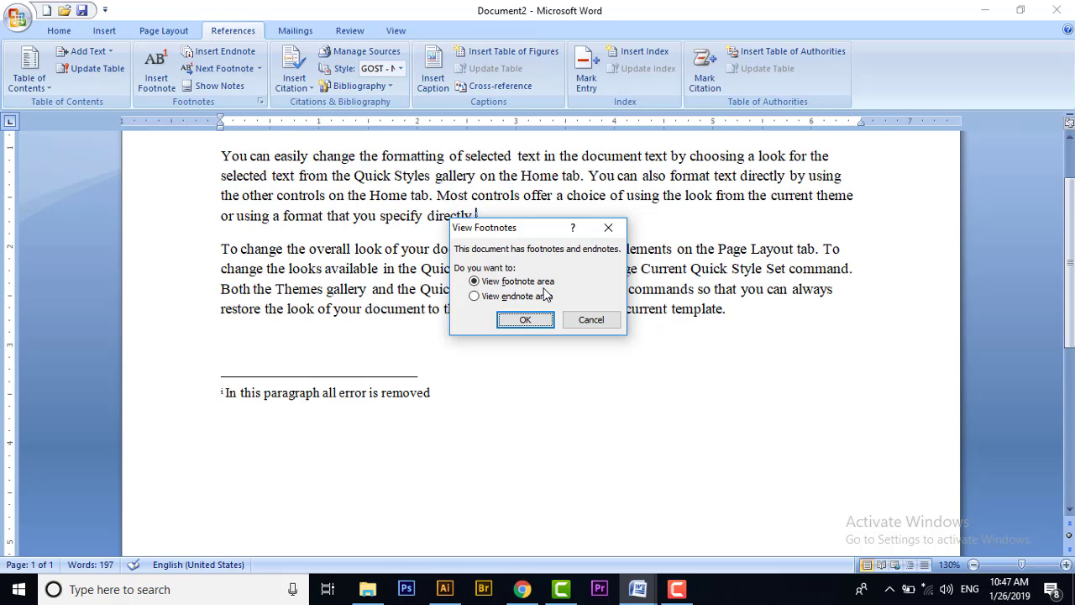
left_click(526, 320)
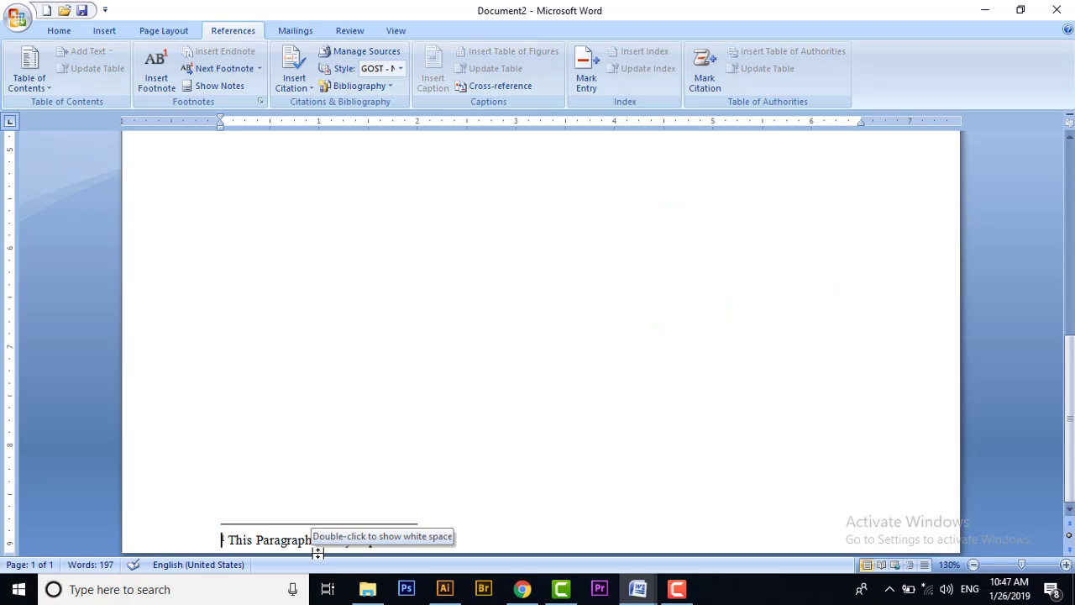
left_click(236, 91)
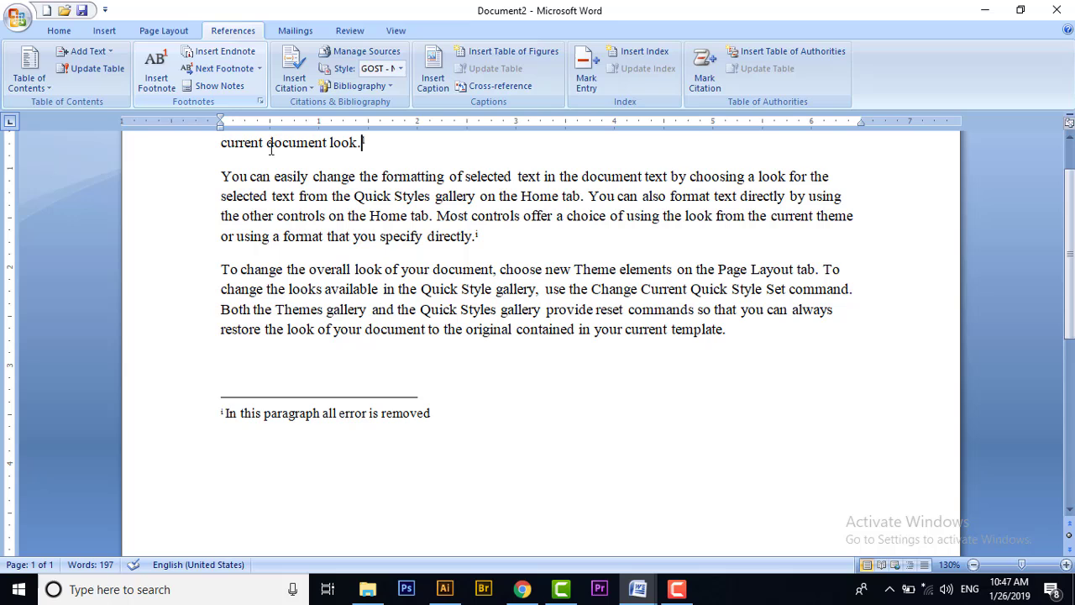
- Use Show Notes again to view the endnote area with 'In this paragraph all error is removed'
left_click(236, 90)
left_click(474, 295)
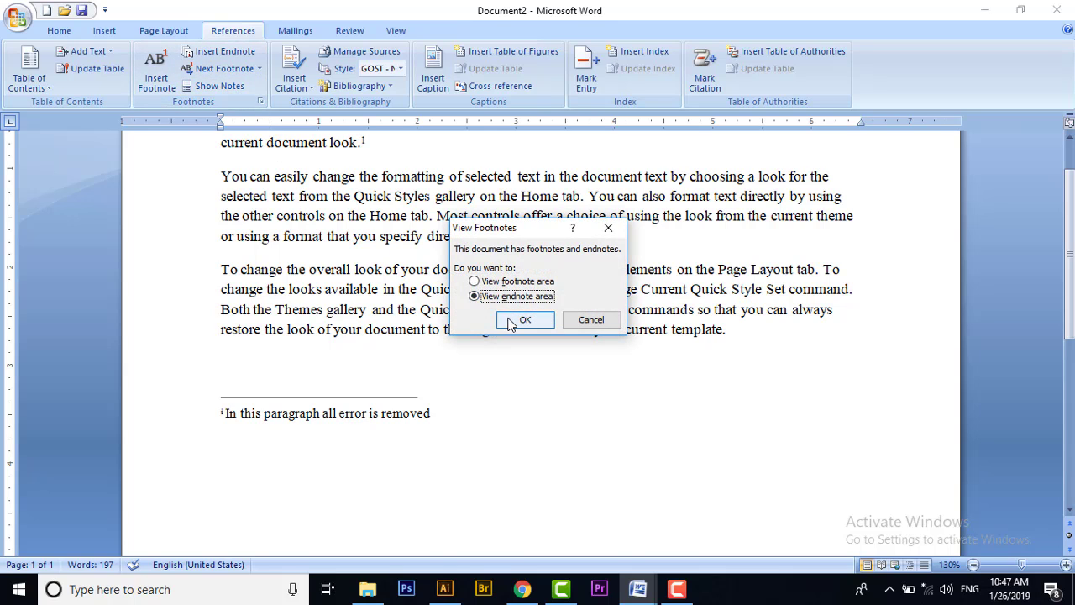
left_click(522, 320)
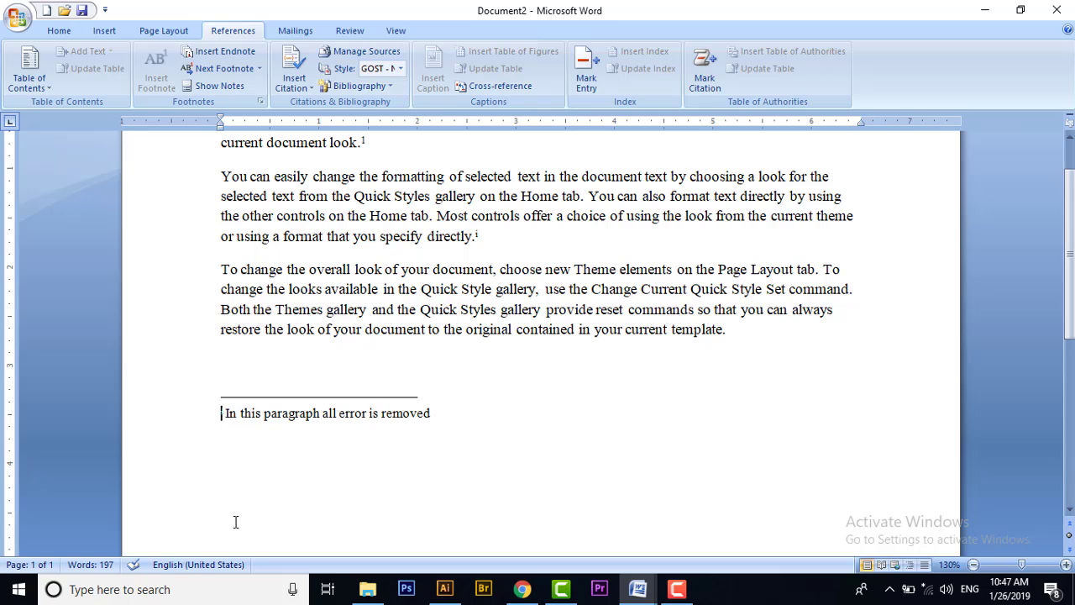